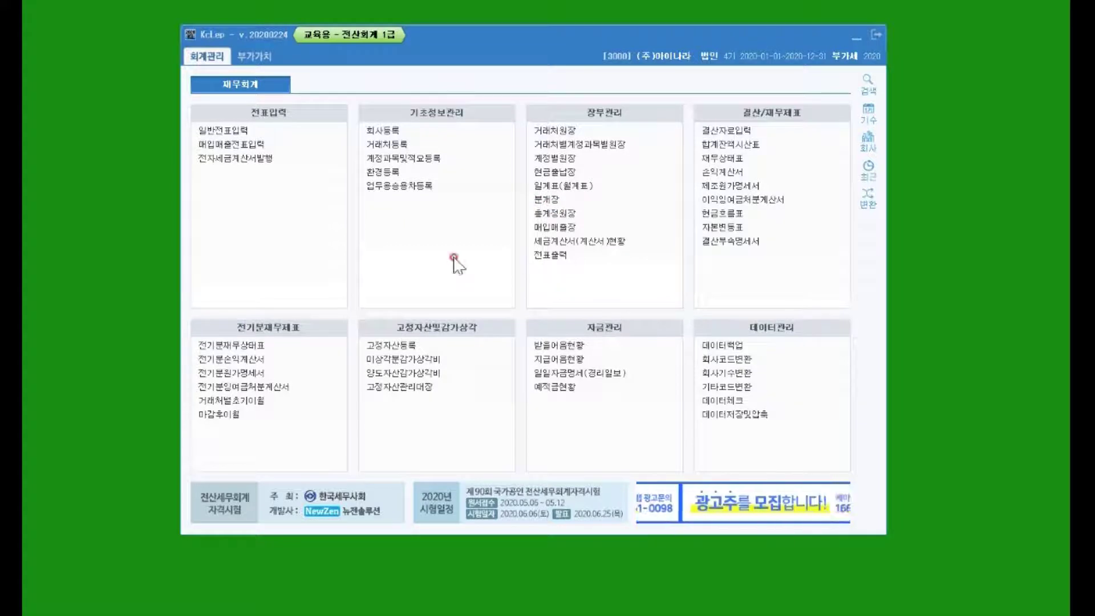
click(254, 56)
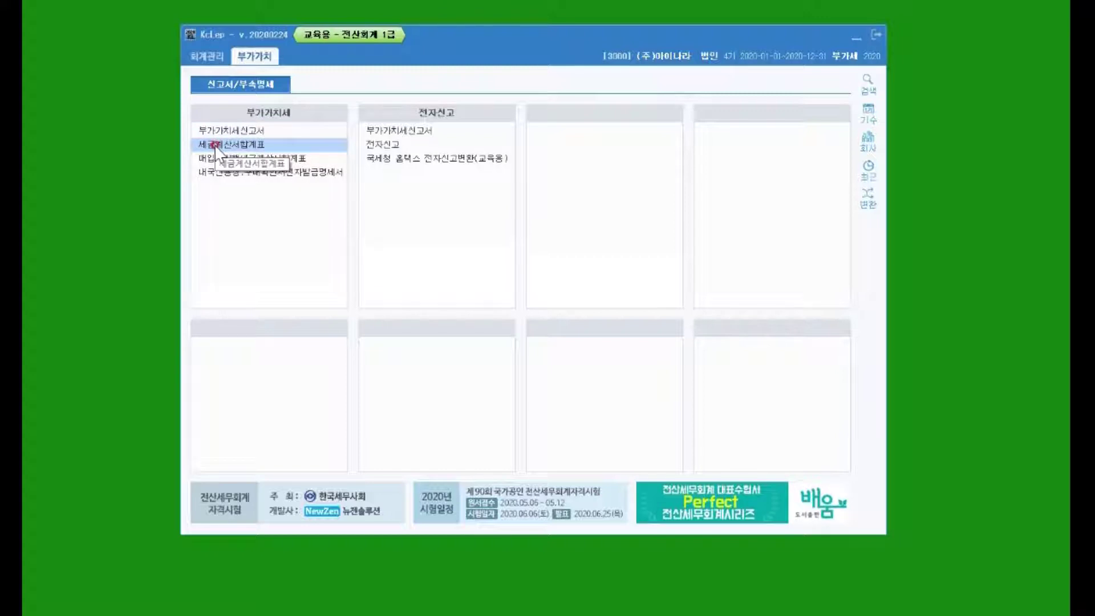
click(210, 56)
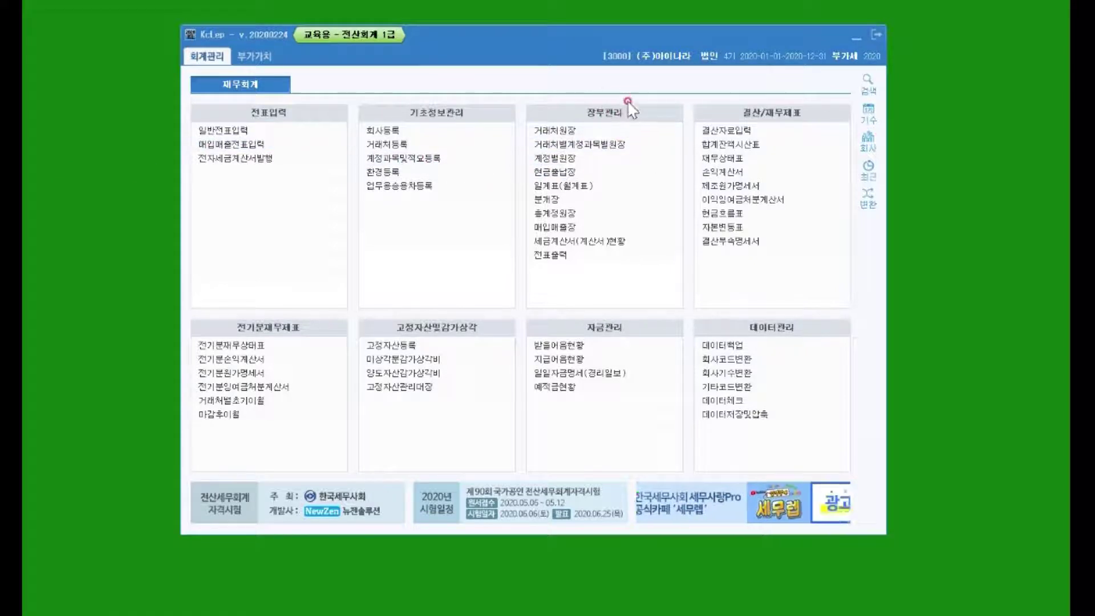
Open the daily/monthly trial balance report (일계표(월계표)) from the ledger management group.
double_click(553, 185)
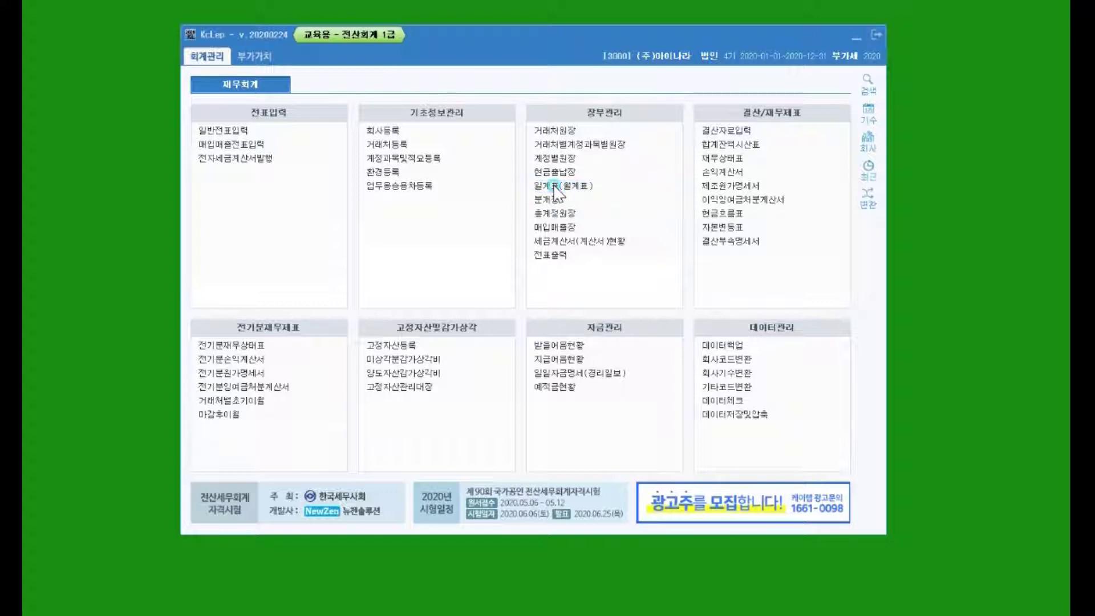
click(562, 184)
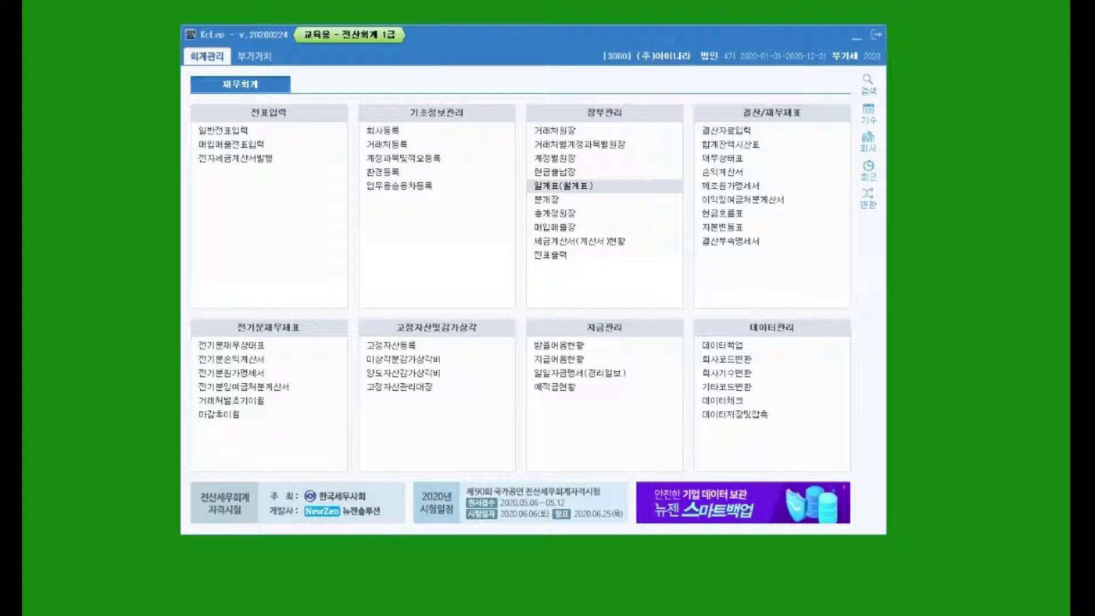
click(415, 246)
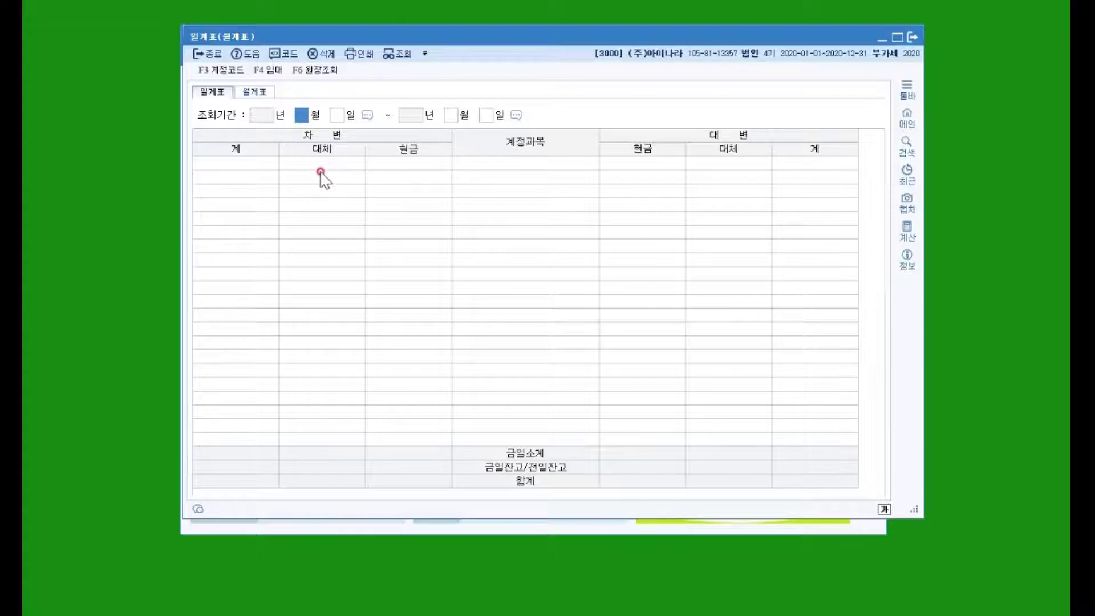
Query the daily trial balance (일계표) for the period from January 1, 2020 to February 28, 2020.
text(1)
key(Return)
text(1)
key(Return)
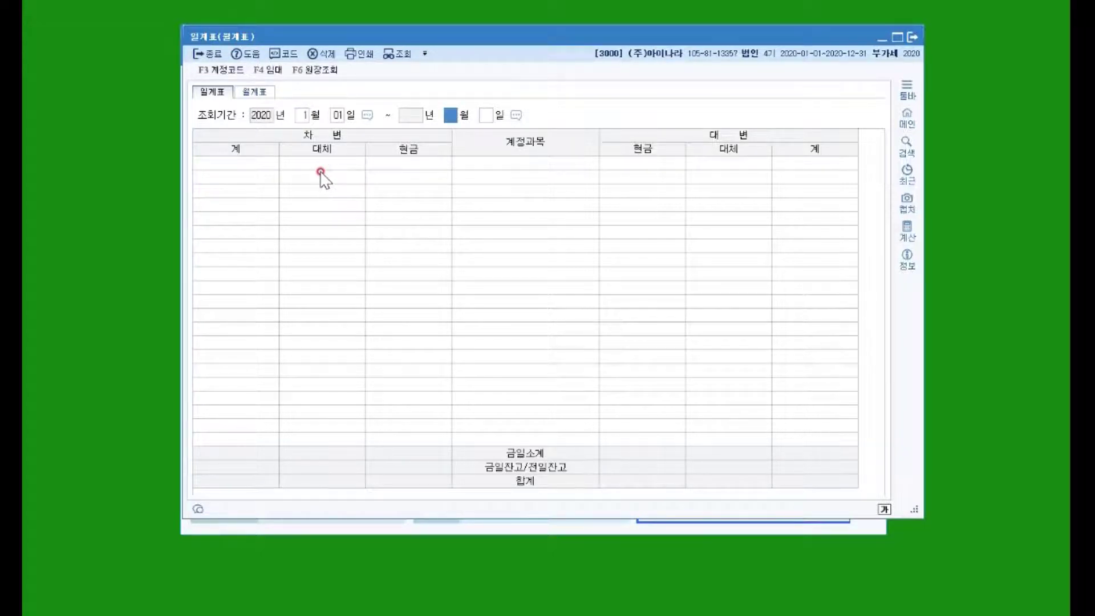
text(2)
key(Return)
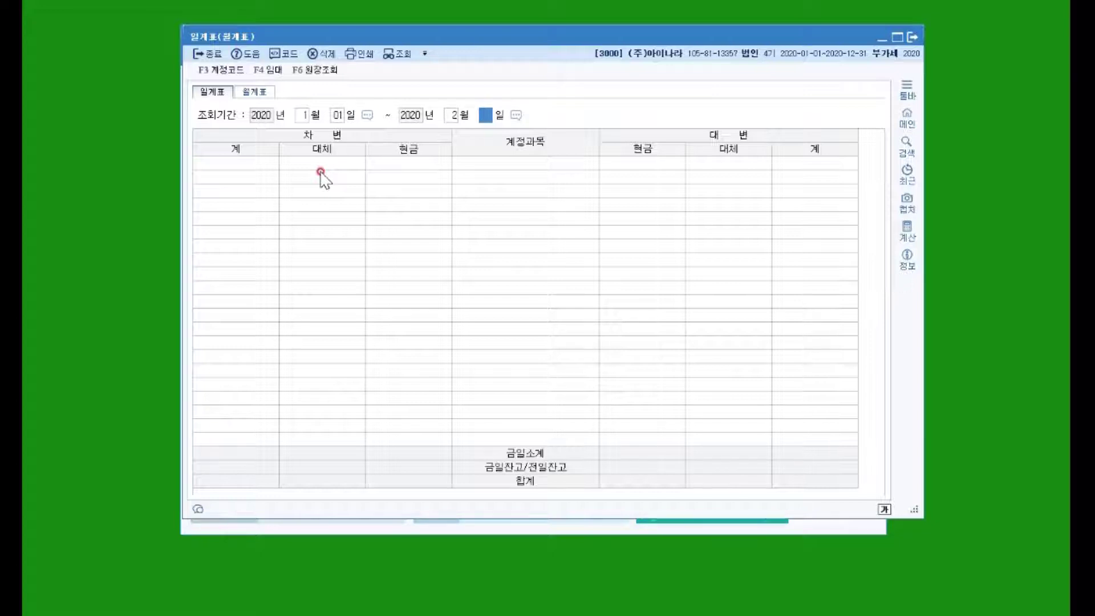
text(28)
key(Return)
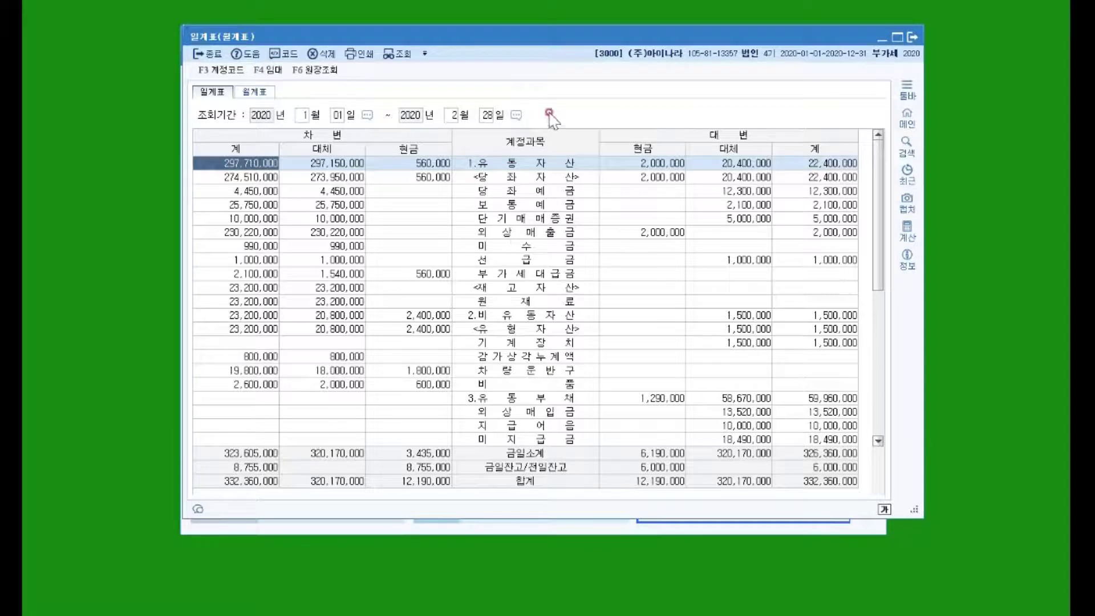
Find the manufacturing expenses (제조경비) row under manufacturing cost (제조원가) and check its debit-side cash amount.
scroll(545, 251, down, 4)
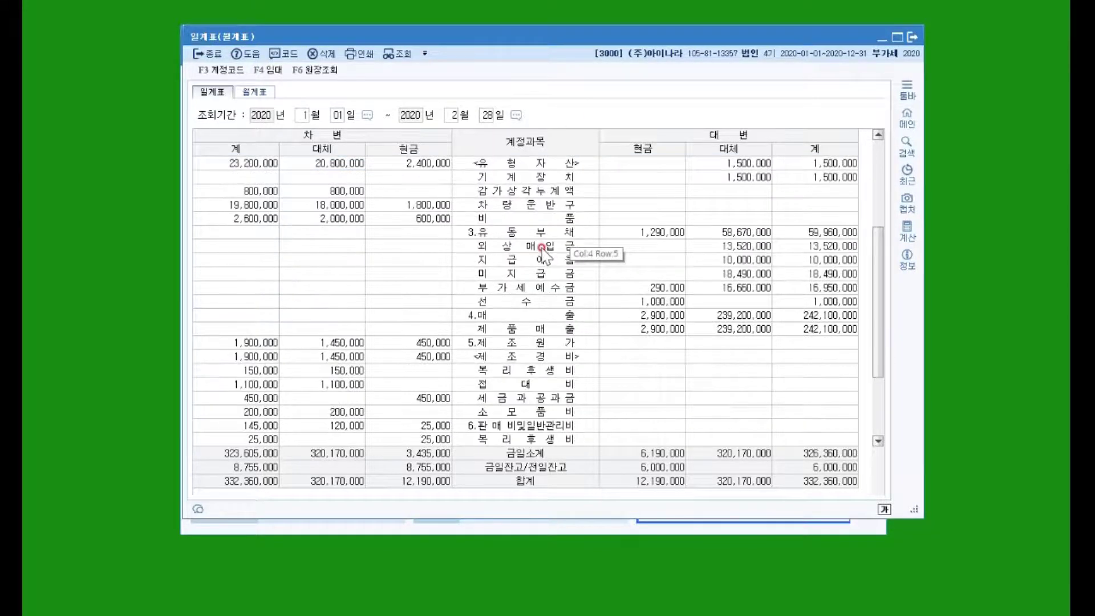
scroll(541, 248, down, 1)
click(466, 302)
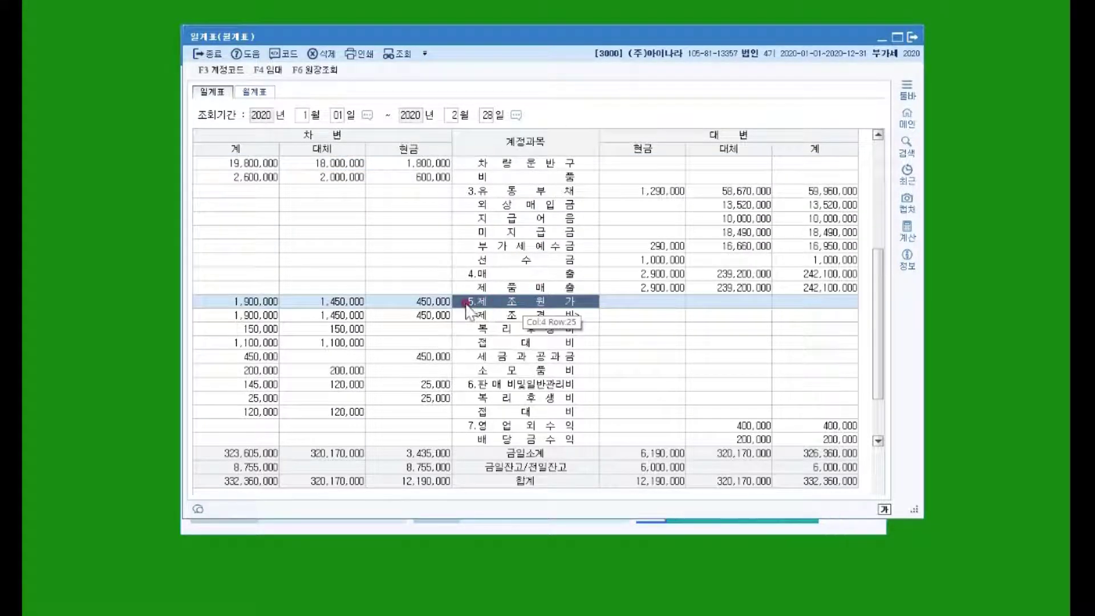
click(557, 316)
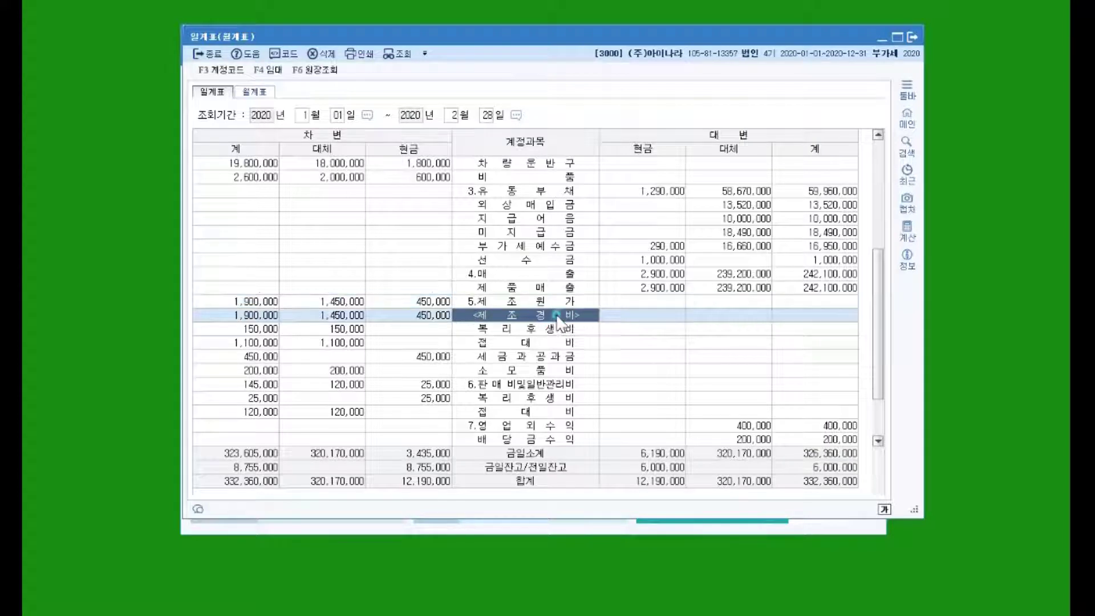
click(501, 301)
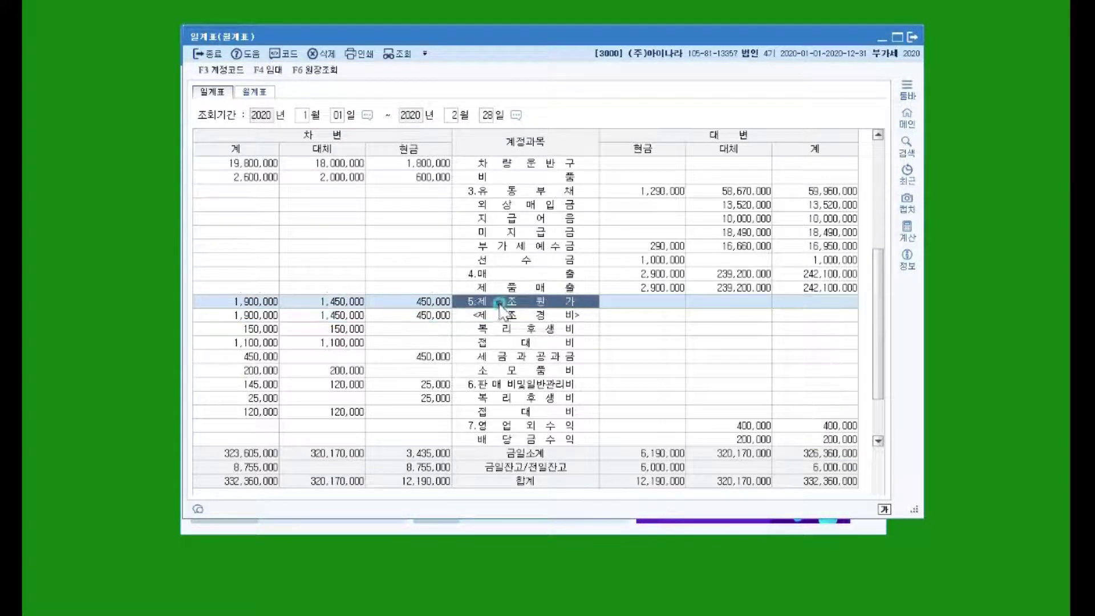
click(547, 314)
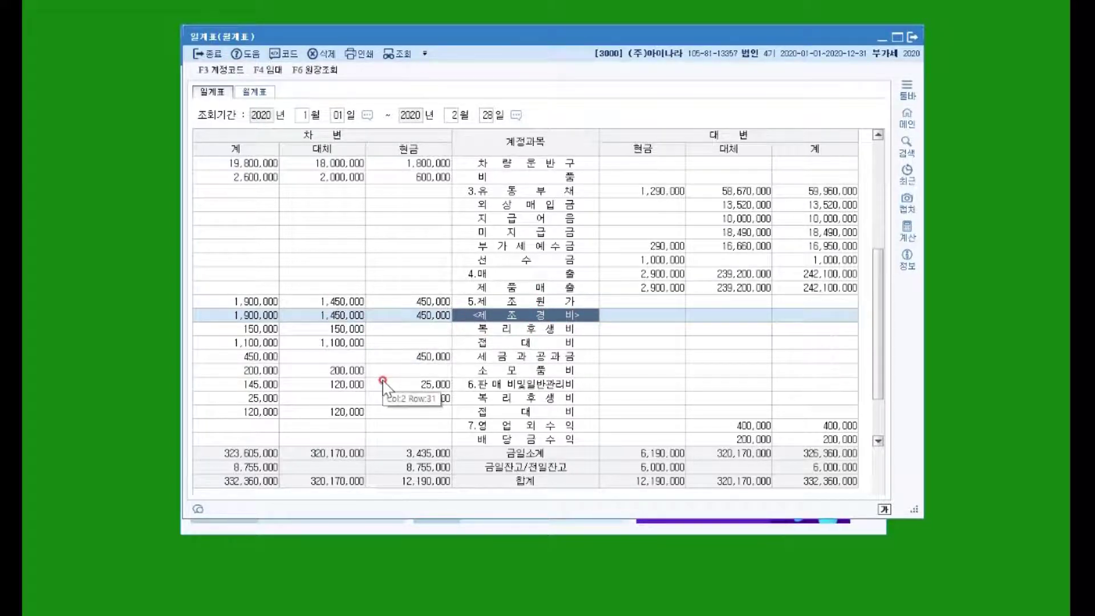
click(421, 316)
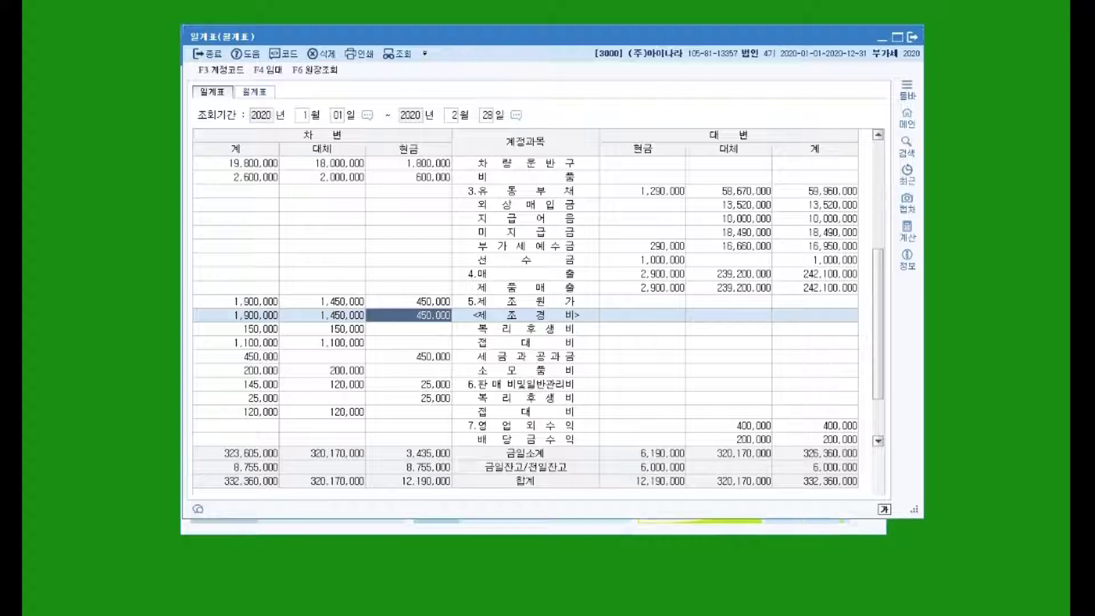
Query the 일계표 for May 5 to May 20, 2020 and check the cash, transfer and total debits of 판매비및일반관리비.
click(300, 115)
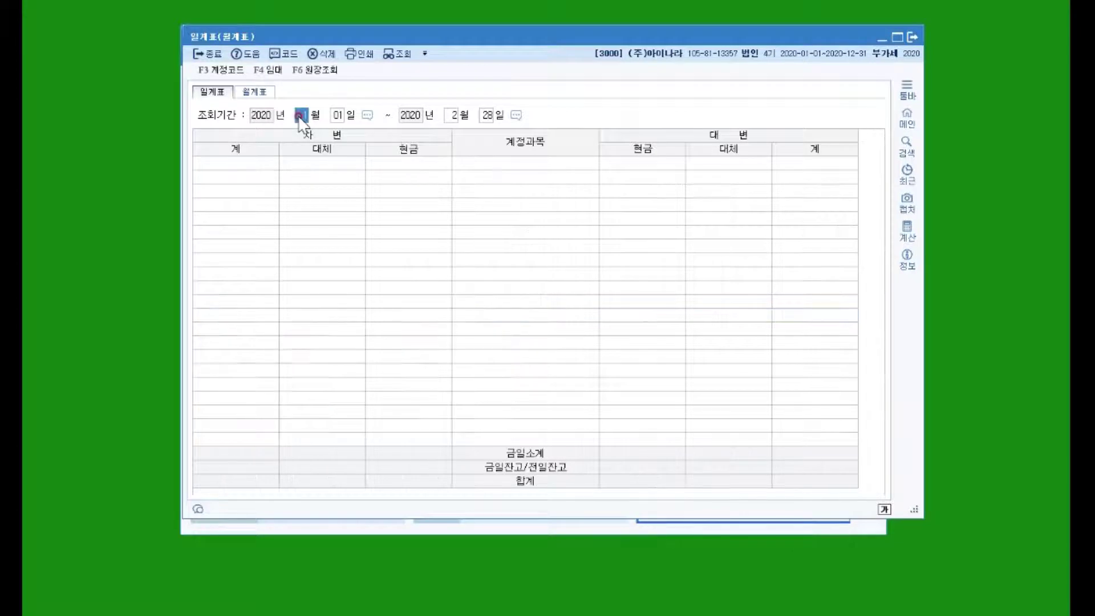
text(55520)
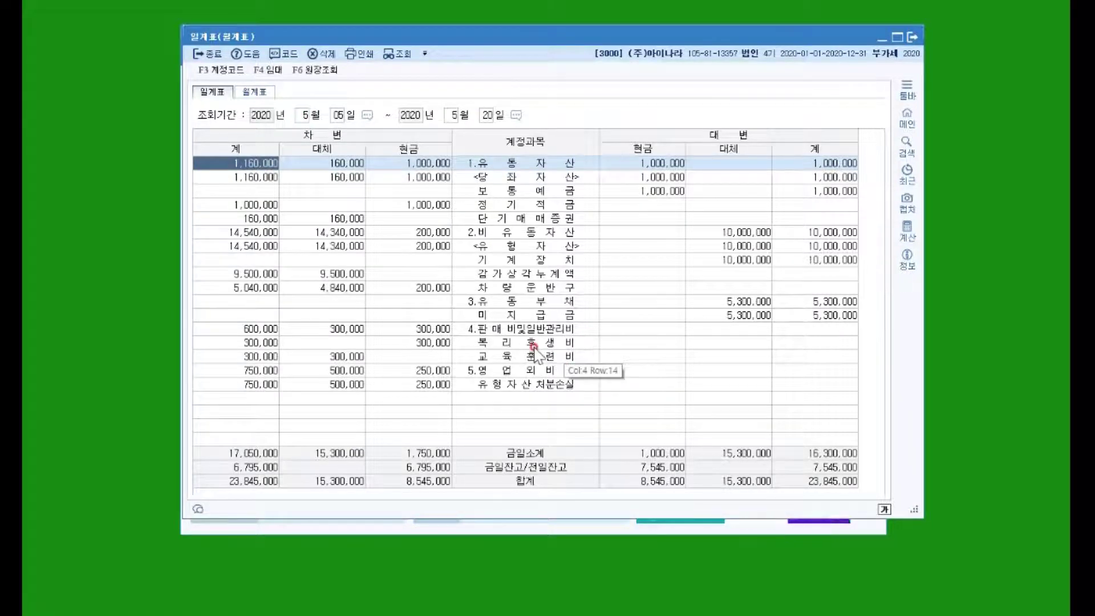
click(469, 332)
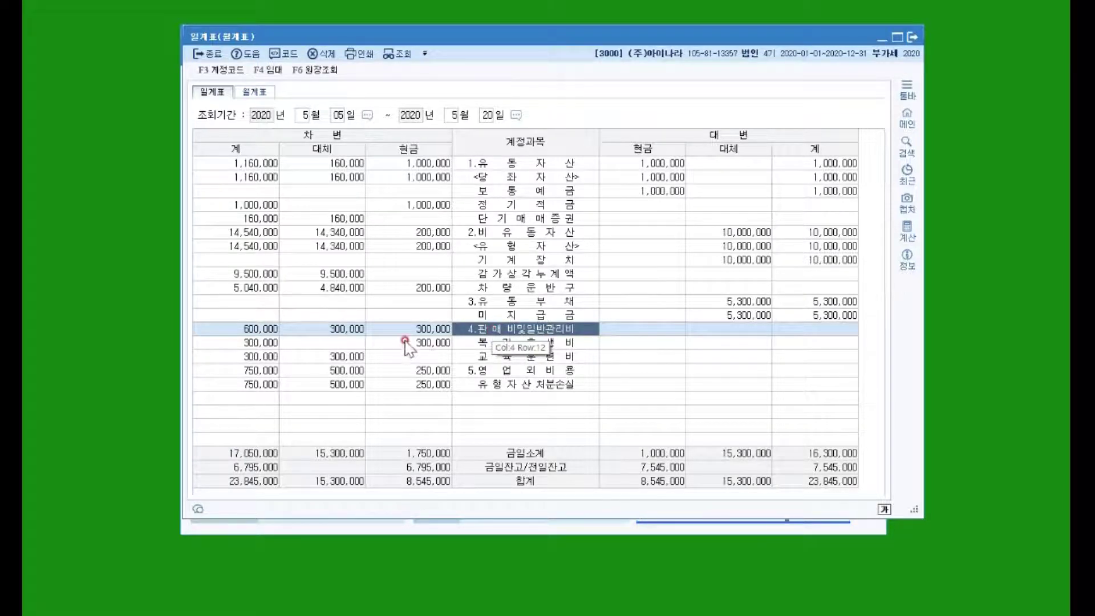
click(436, 330)
click(360, 337)
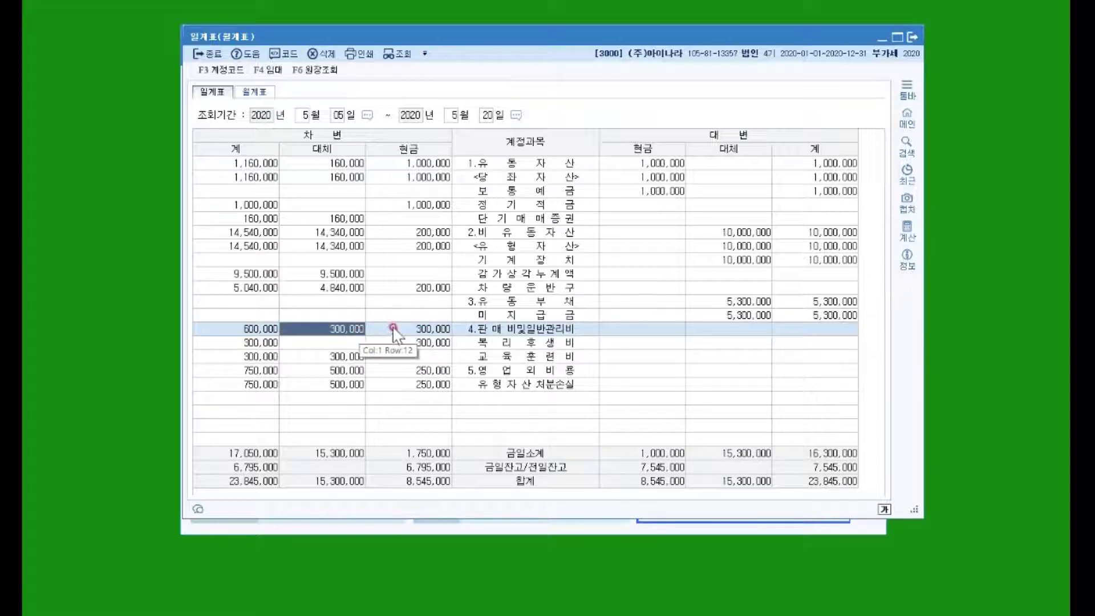
click(235, 332)
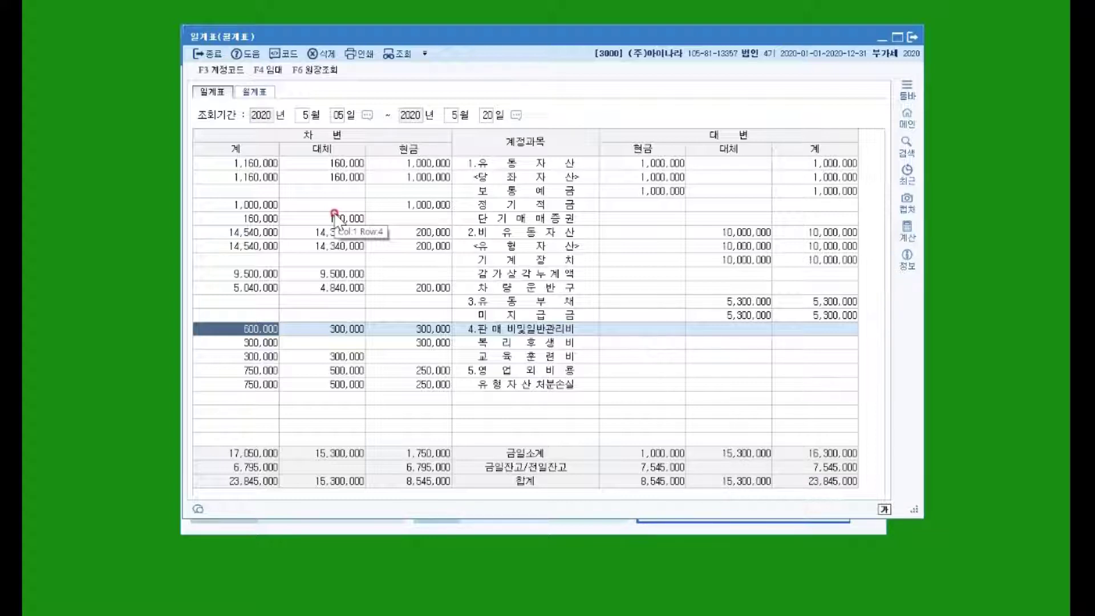
scroll(335, 214, up, 4)
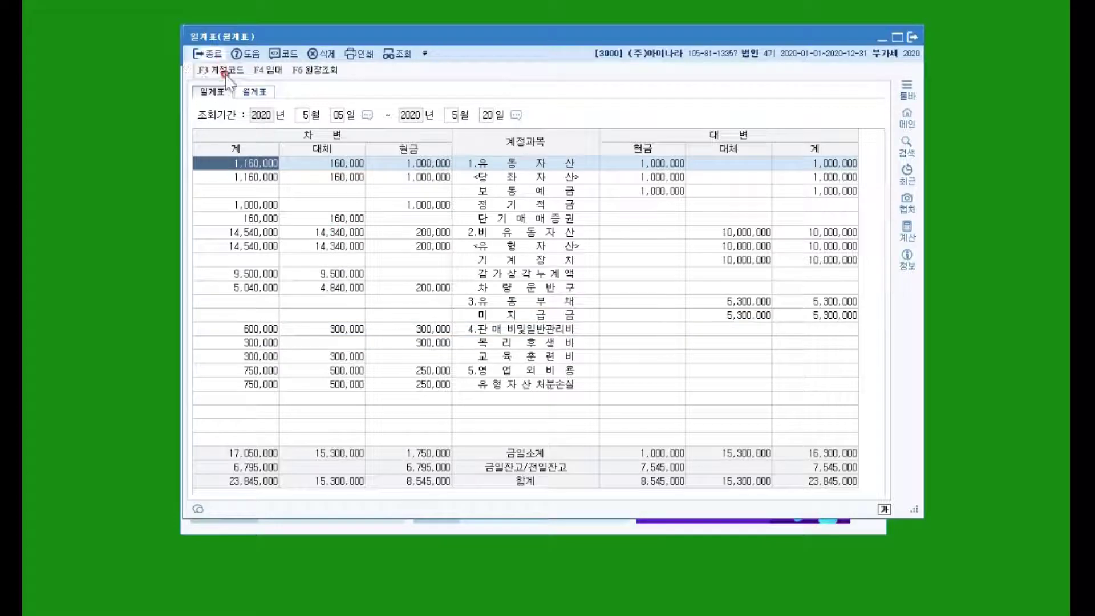
Close the 일계표 report and open the general ledger (총계정원장).
click(204, 57)
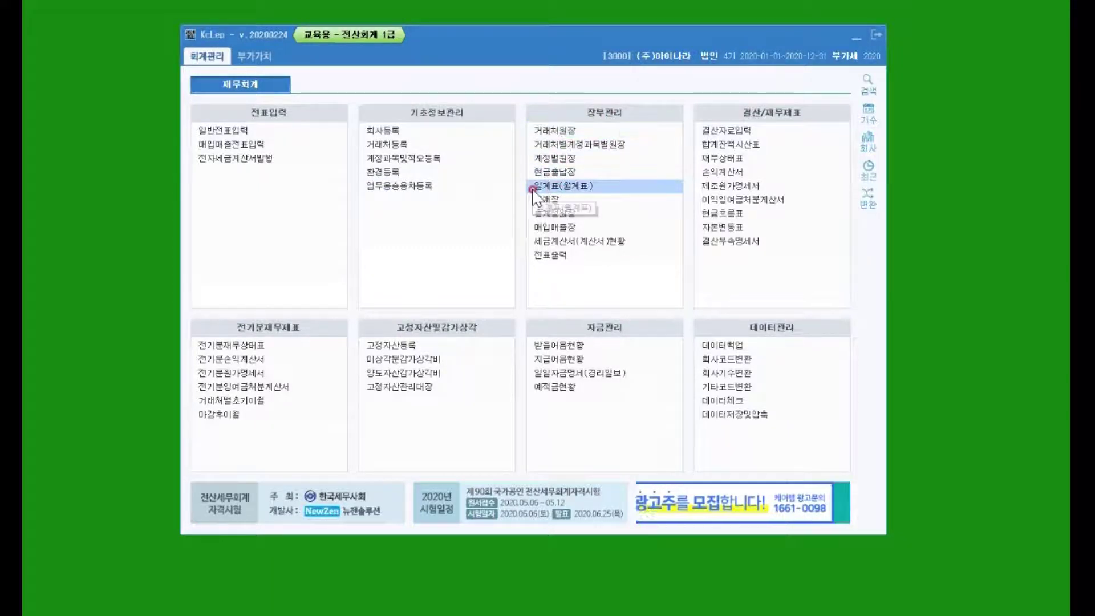
click(550, 214)
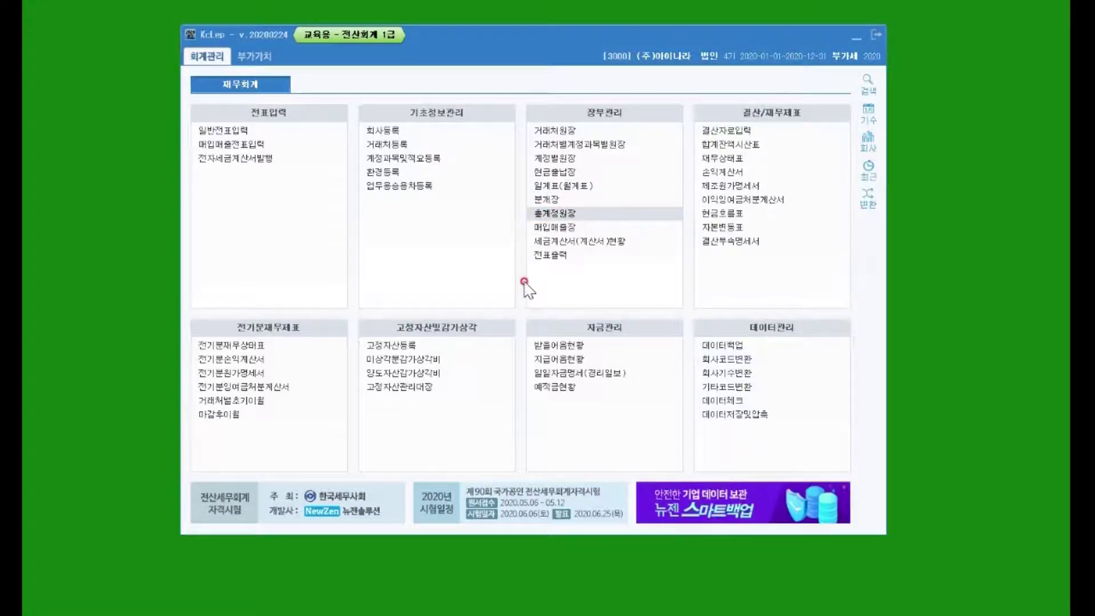
click(533, 215)
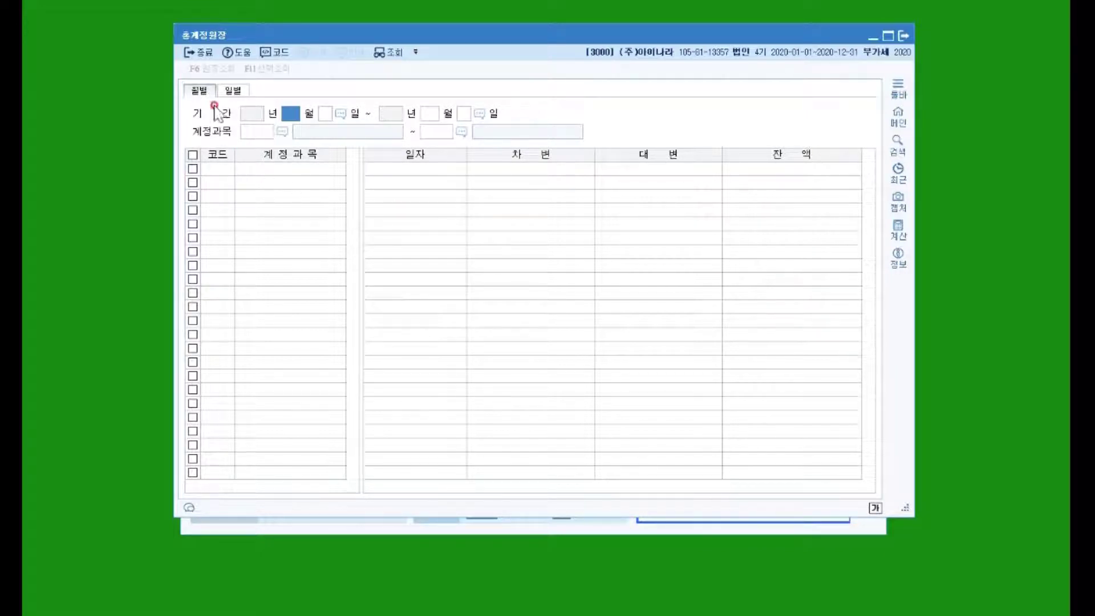
Set the general ledger's monthly query period from January 1, 2020 to December 31, 2020.
click(291, 112)
text(1)
key(Return)
key(Return)
key(Return)
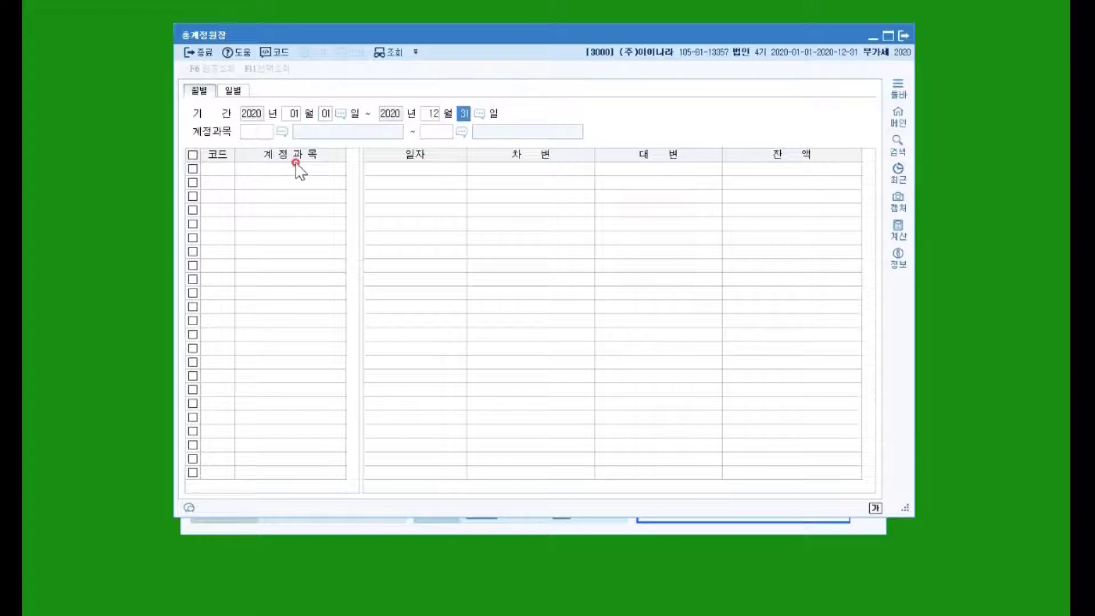
key(Return)
Look up the account by searching for 복리 and query the ledger with 0511 복리후생비 as both start and end account.
key(Return)
key(shift+Tab)
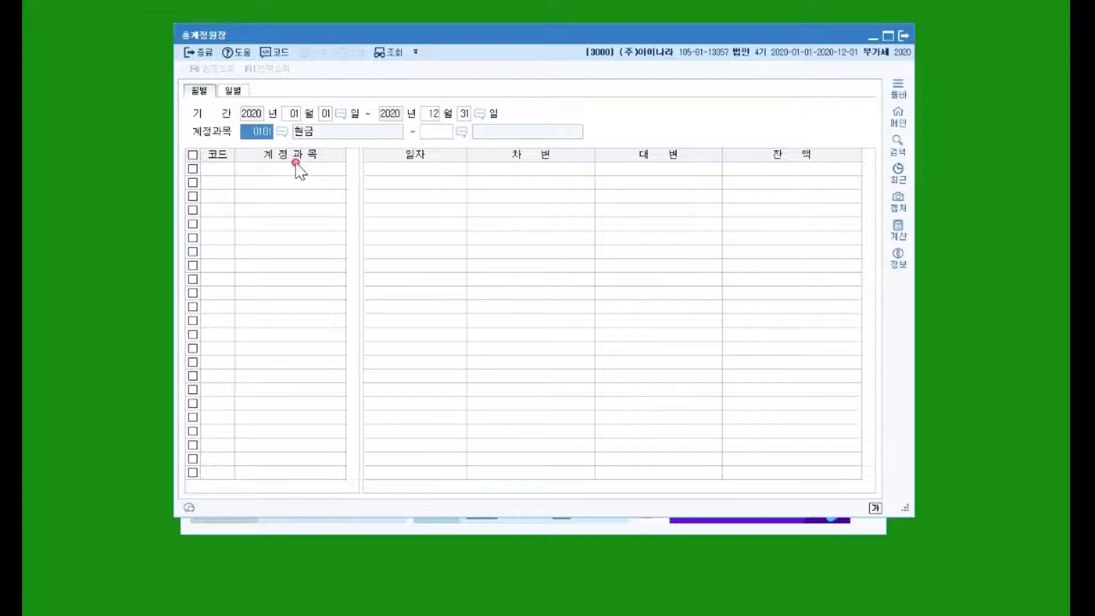
key(Hangul)
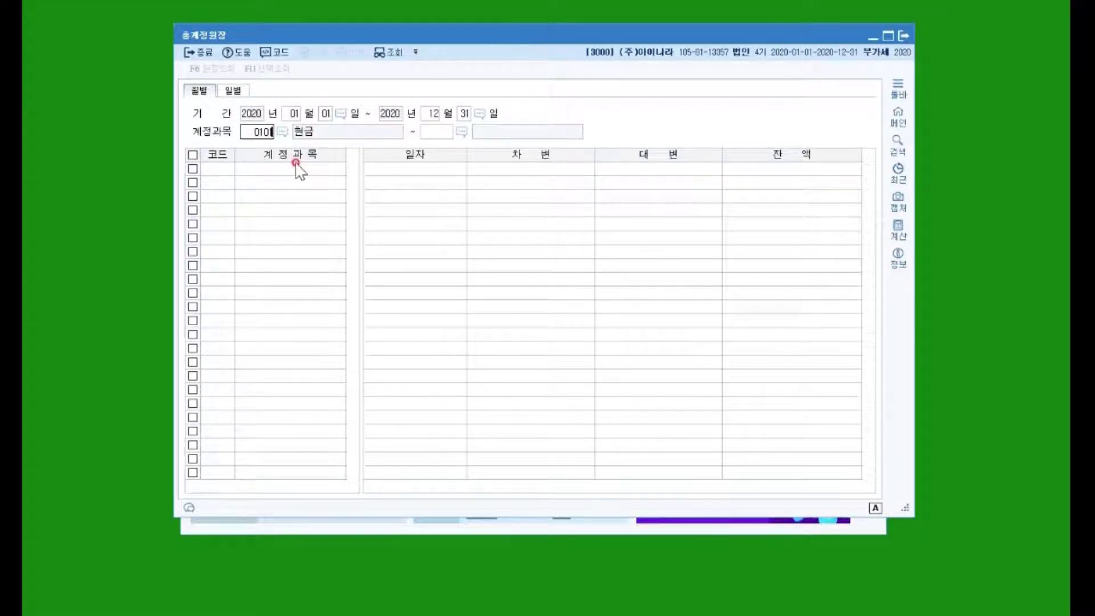
key(BackSpace)
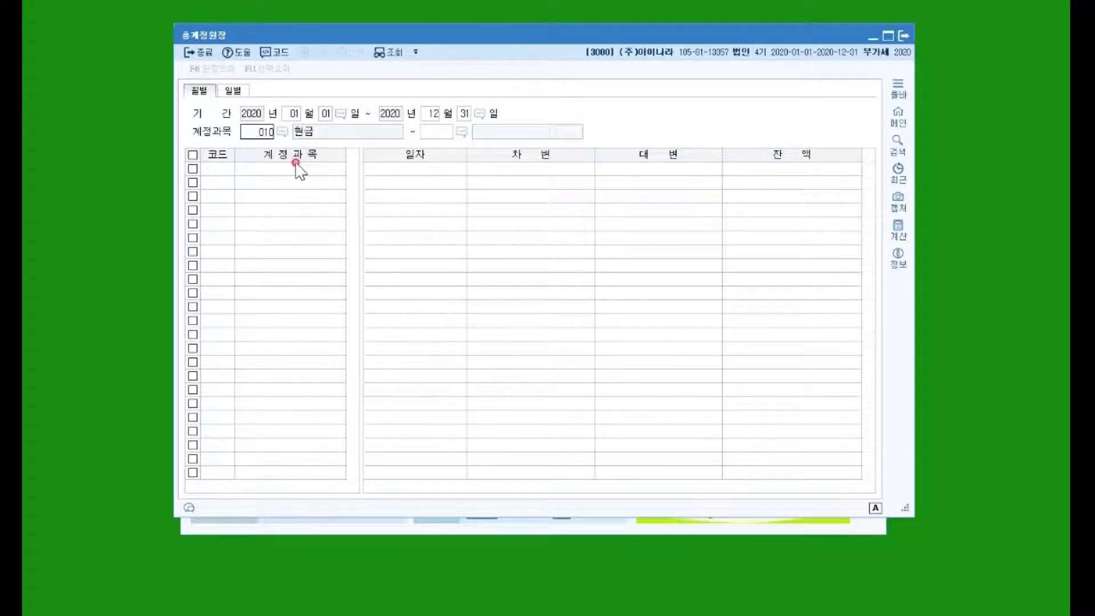
click(282, 131)
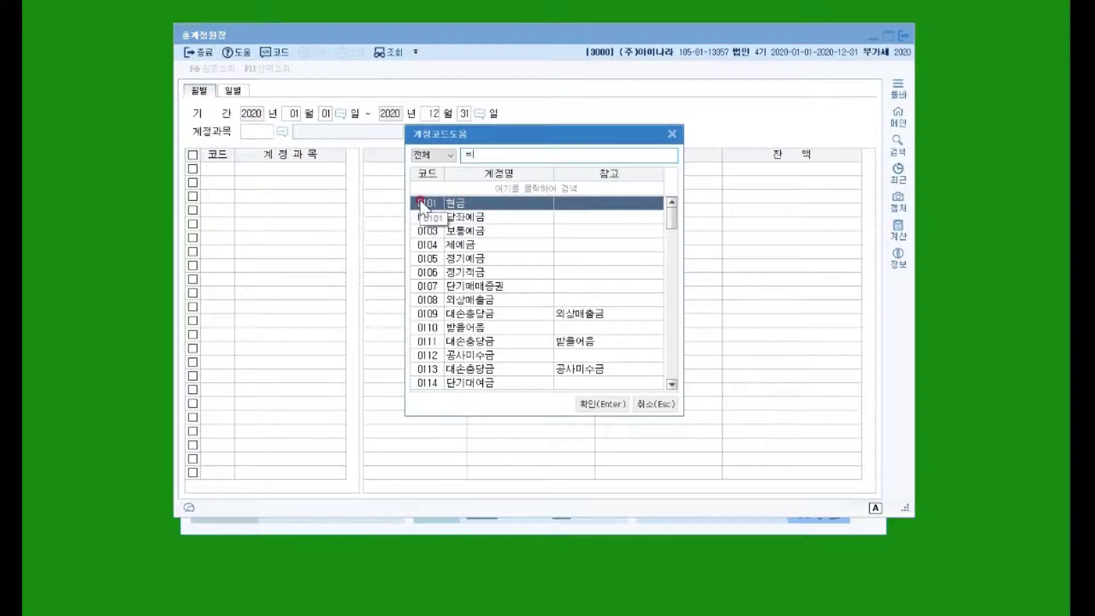
text(복리)
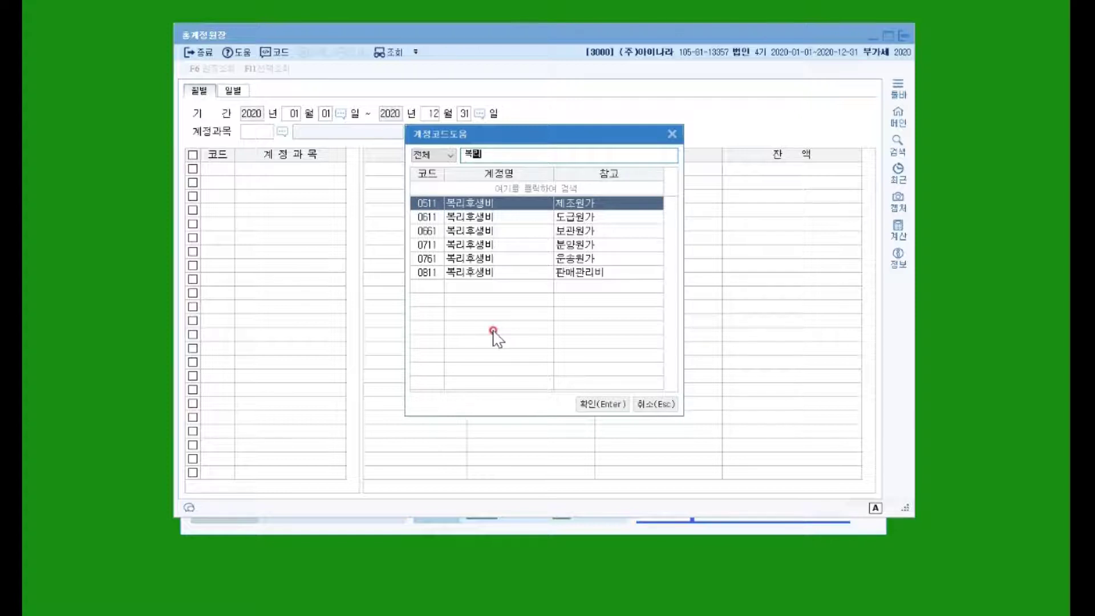
double_click(431, 204)
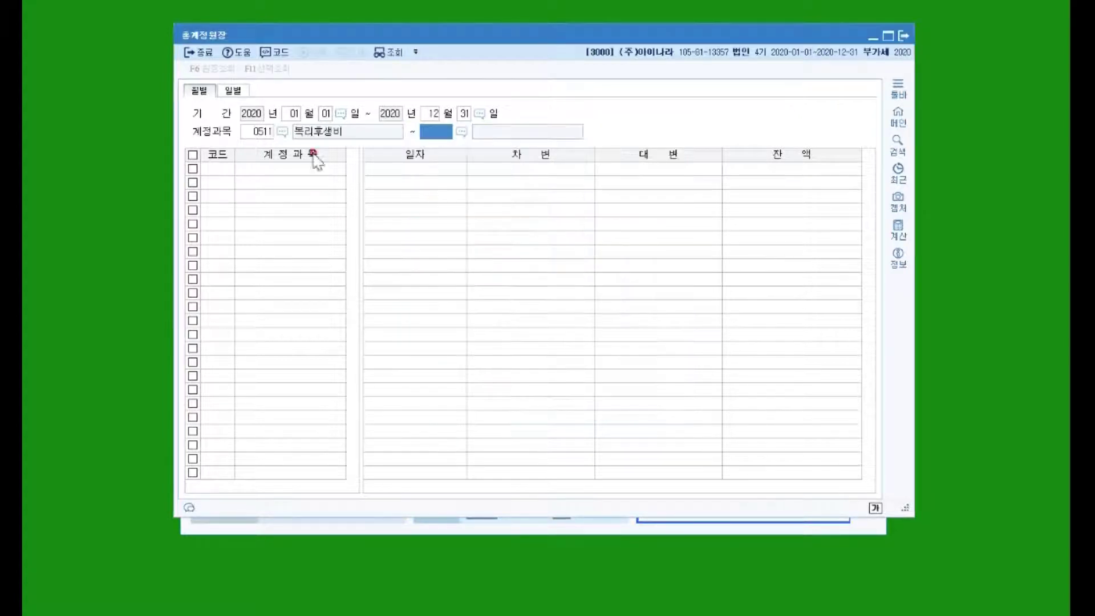
text(0)
key(BackSpace)
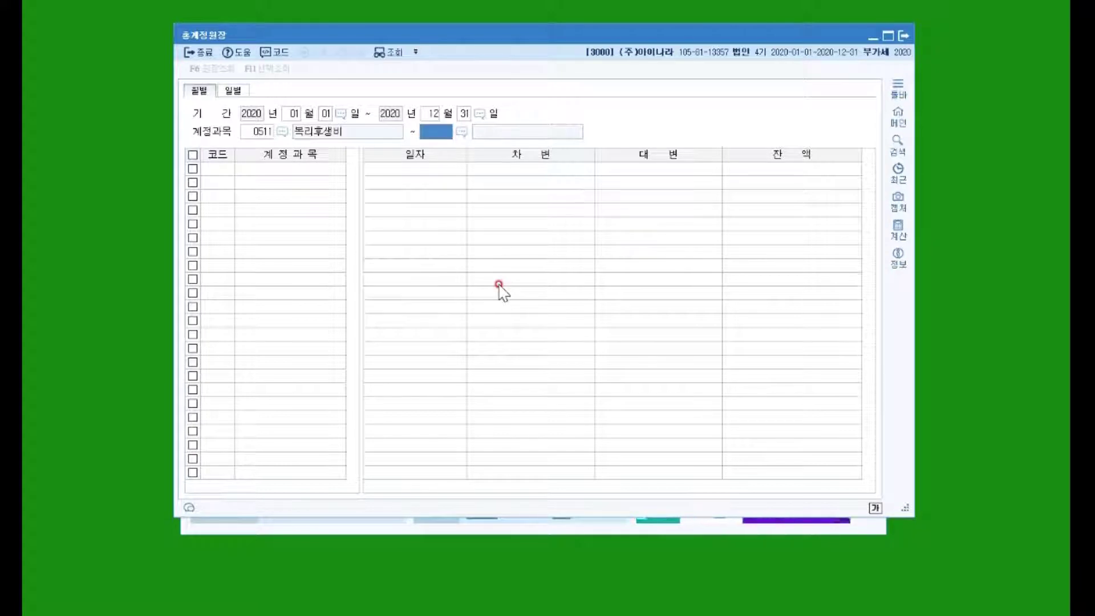
key(Return)
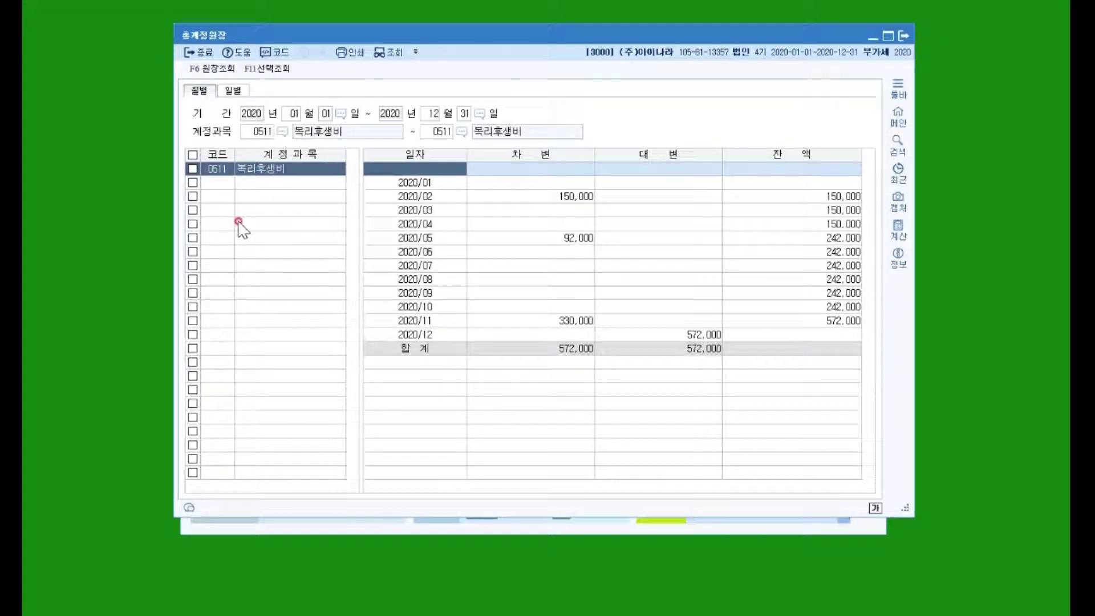
Examine the monthly debit, credit and balance figures of 복리후생비, comparing the December, January and February 2020 rows.
click(421, 336)
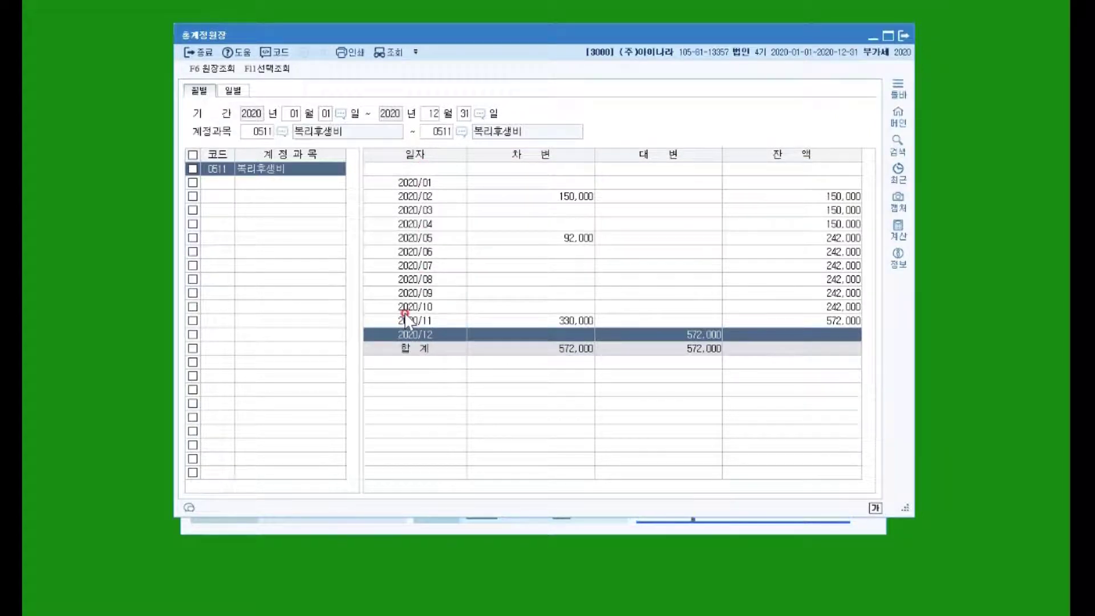
click(573, 183)
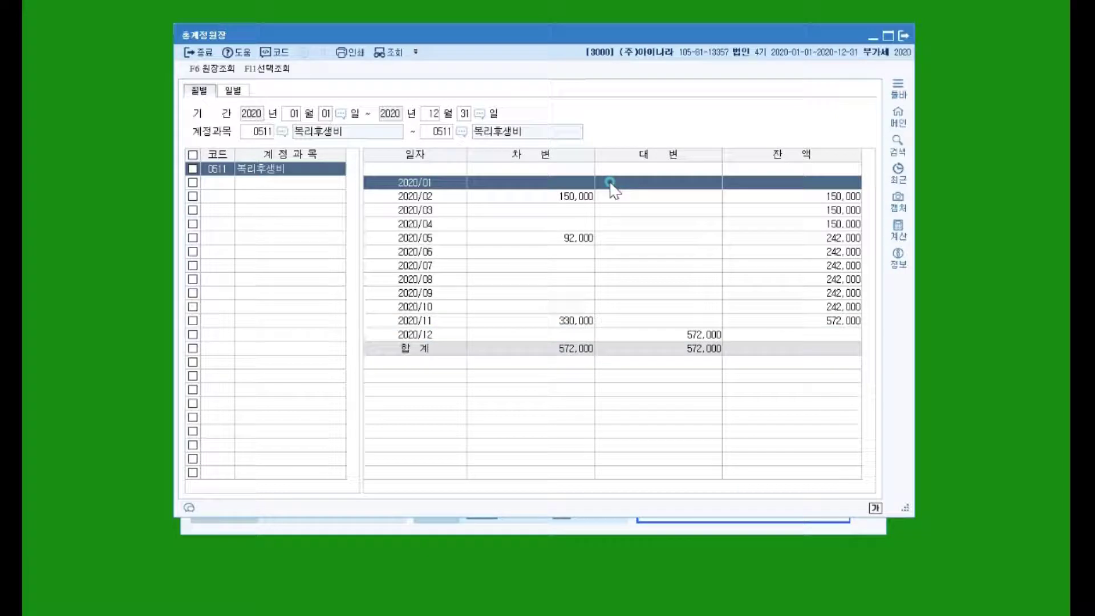
click(597, 196)
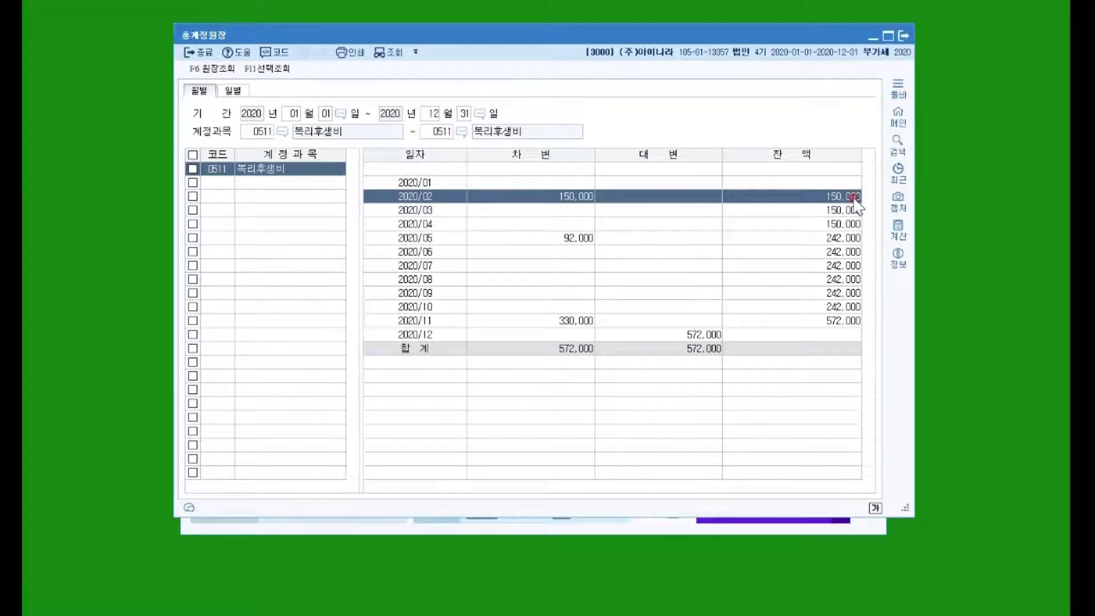
Trace the monthly debit, credit and balance entries of 복리후생비 from March to December 2020, then recheck the February, May and November debits.
click(591, 213)
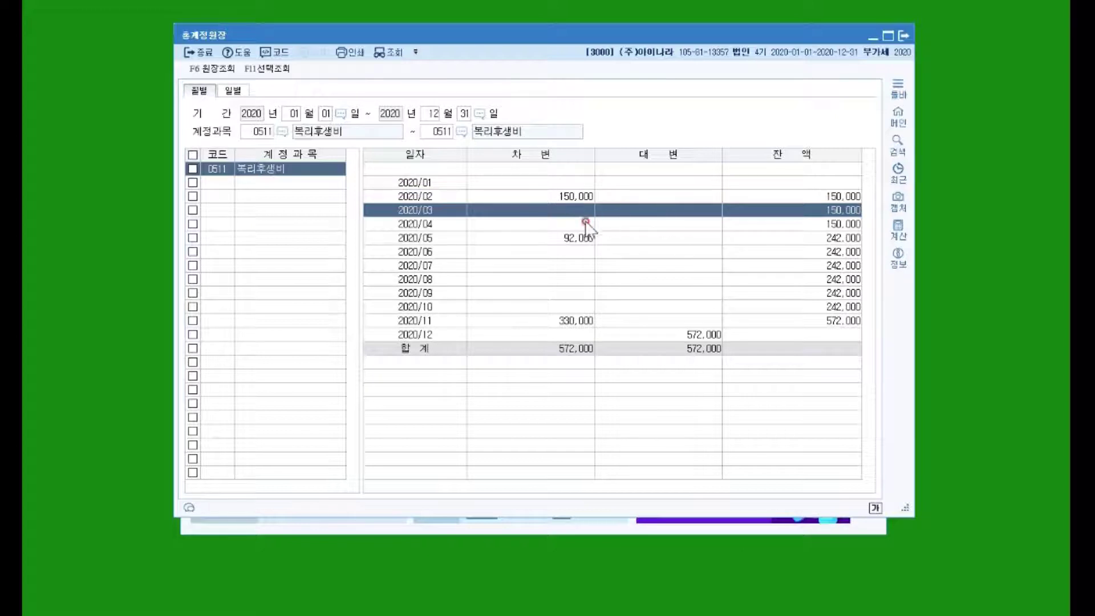
click(567, 225)
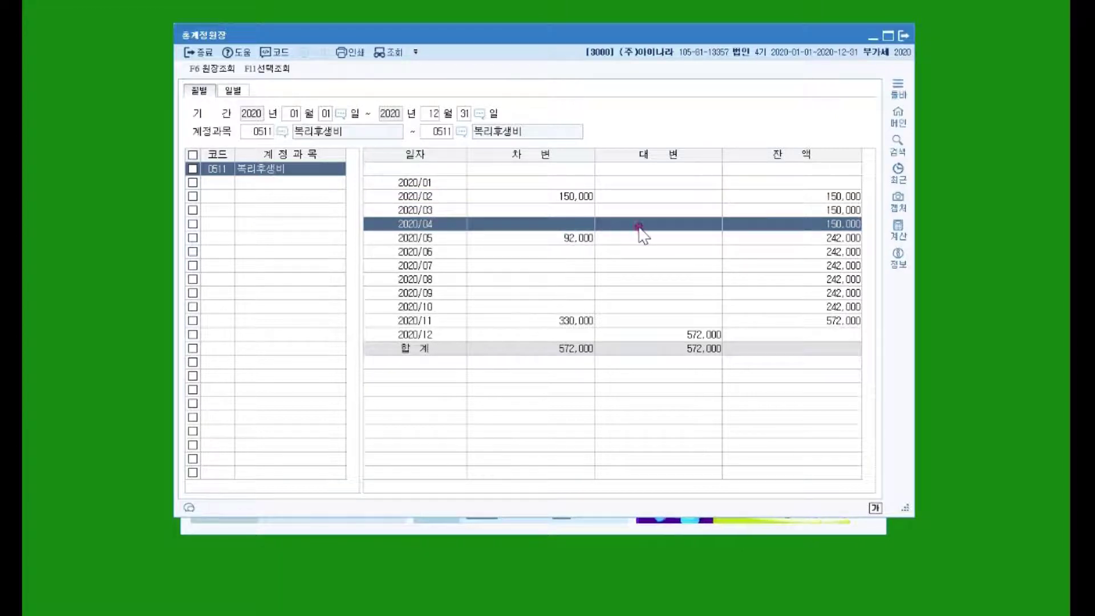
click(579, 239)
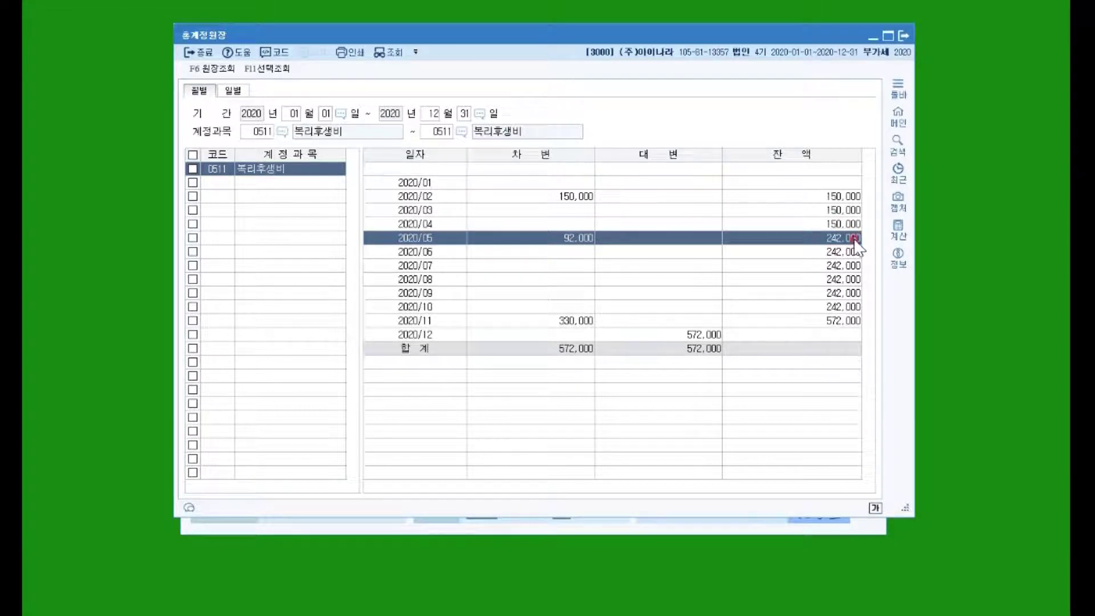
drag(568, 259, 553, 308)
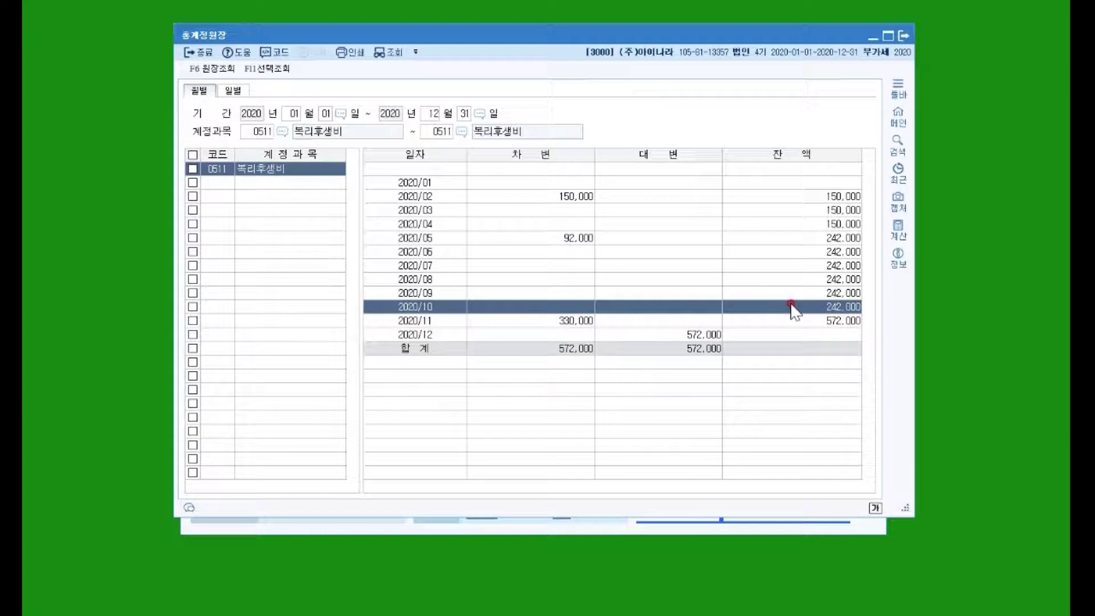
click(577, 321)
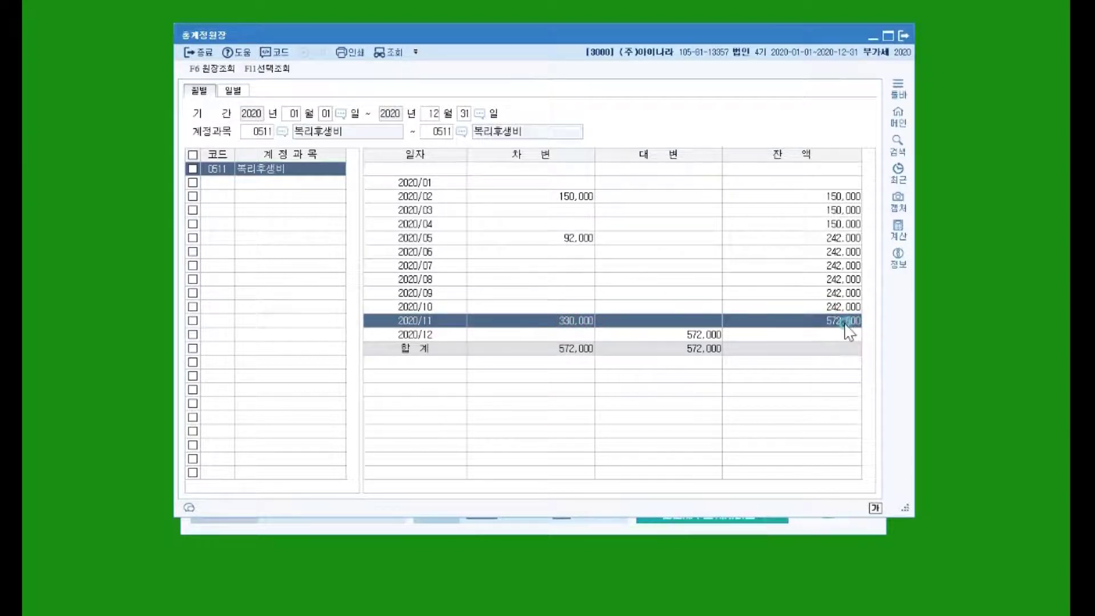
click(499, 334)
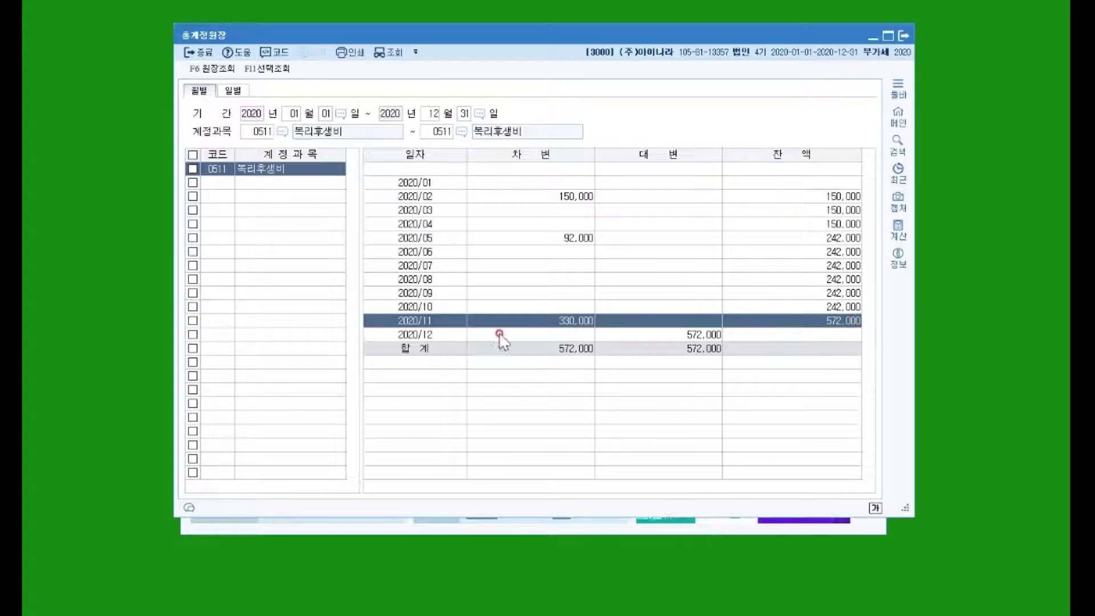
click(710, 334)
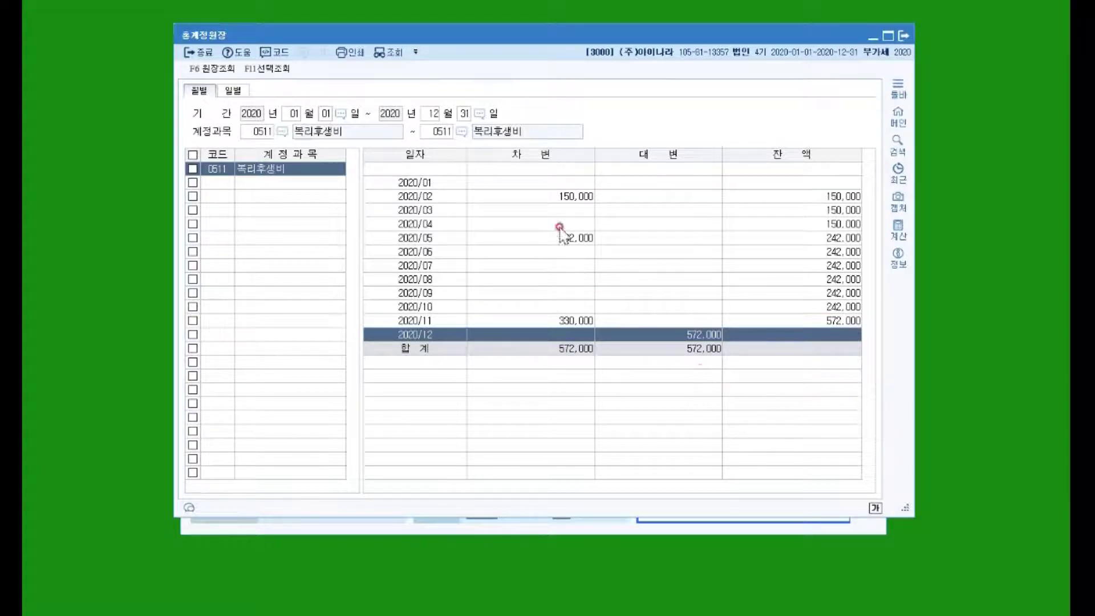
click(558, 196)
click(559, 237)
click(559, 320)
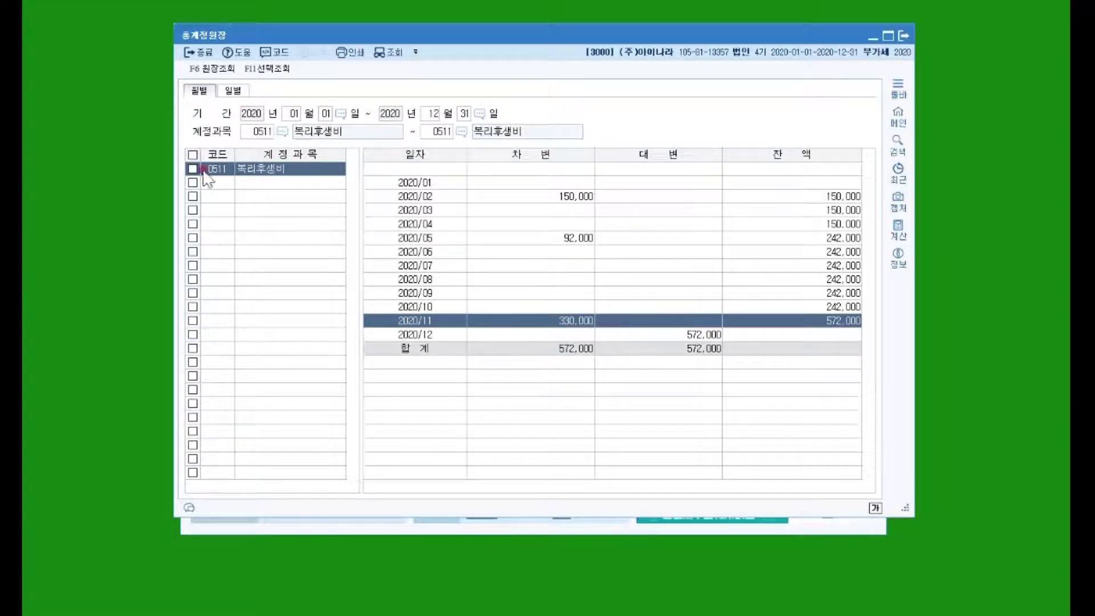
Query the general ledger for account 0102 당좌예금 with June 2020 as the end month, and check the April row.
click(427, 113)
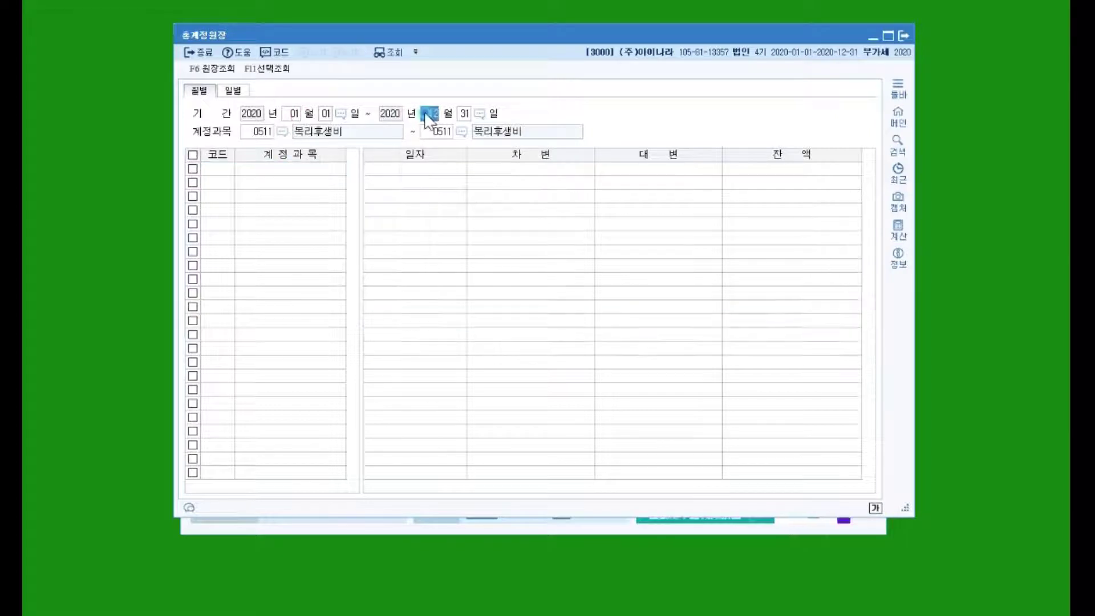
text(6)
key(Return)
key(Return)
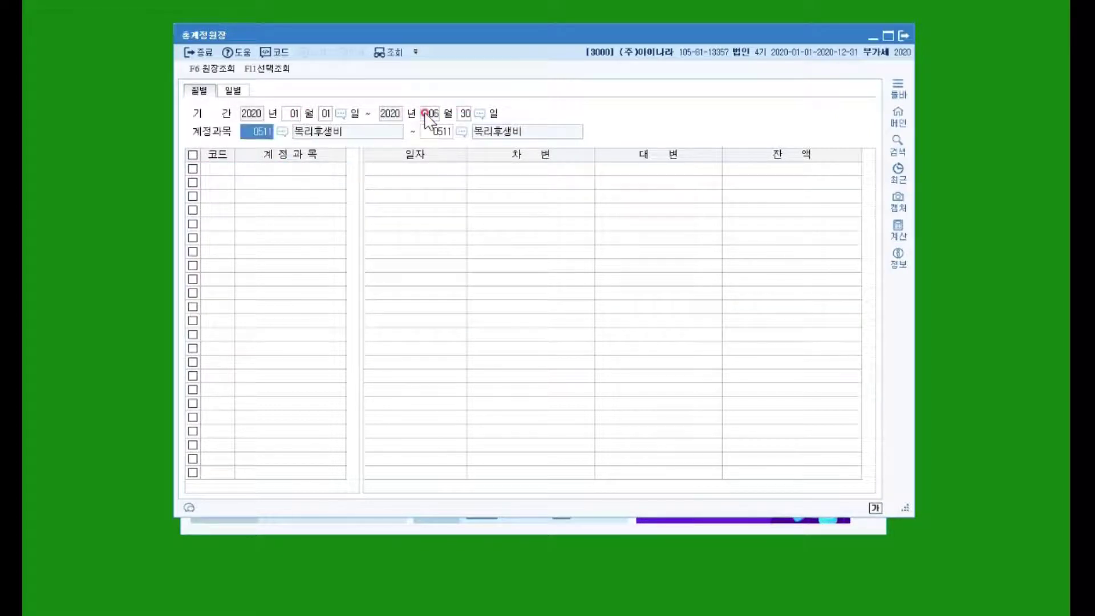
text(102)
key(Return)
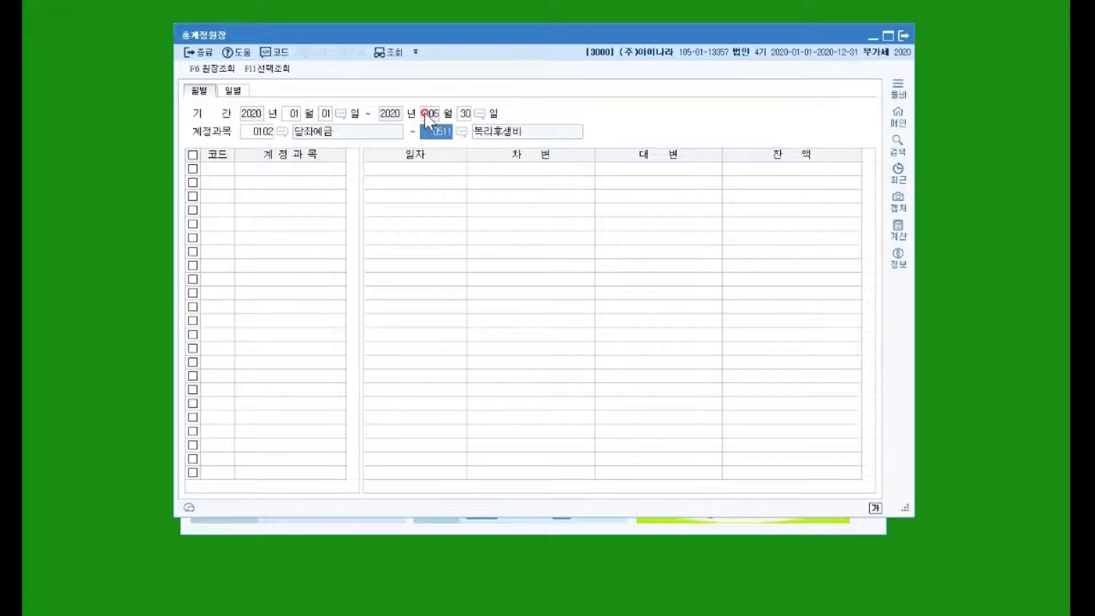
text(102)
key(Return)
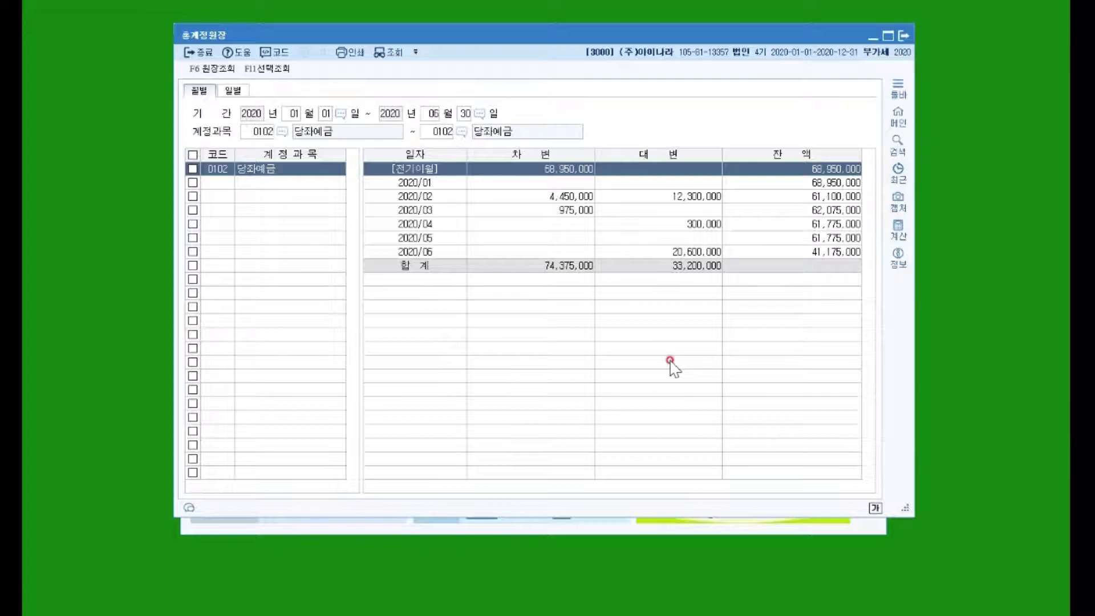
click(697, 224)
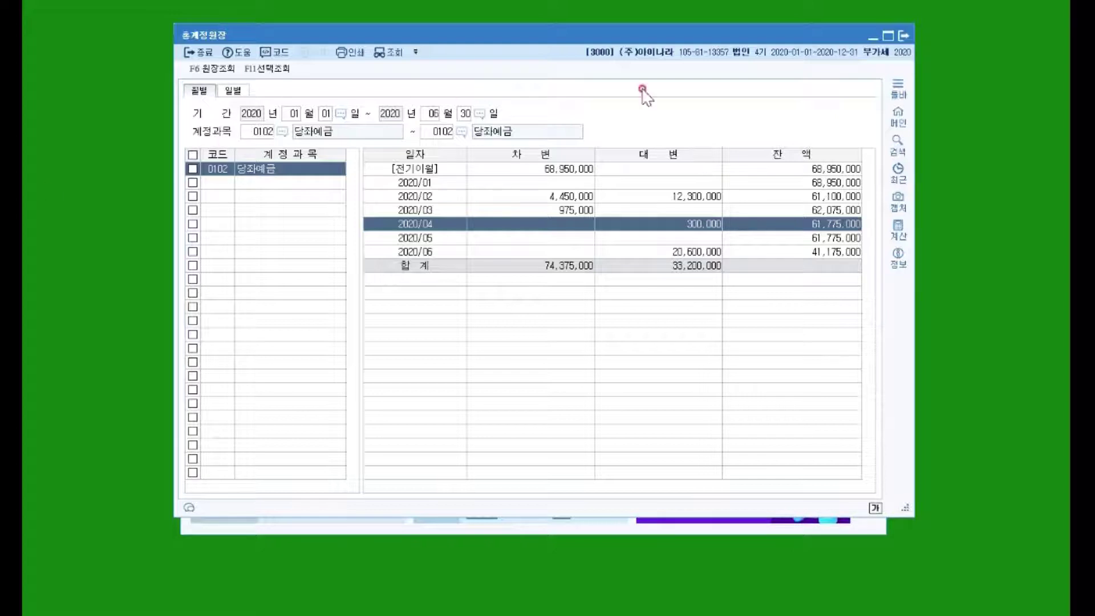
Close the general ledger (총계정원장) and open the cash book (현금출납장).
click(200, 50)
click(200, 51)
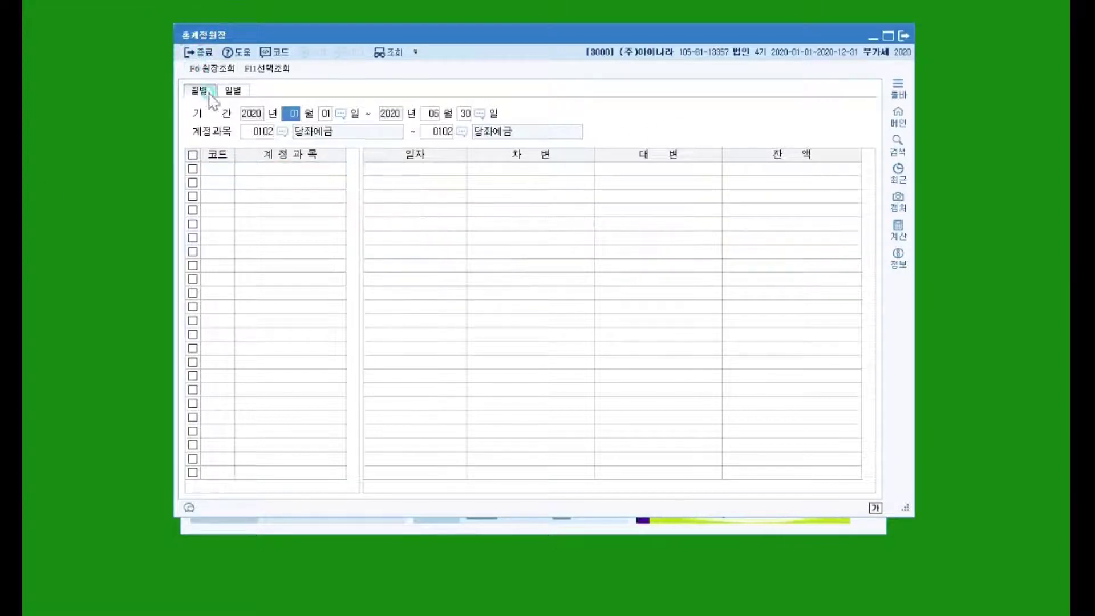
click(186, 52)
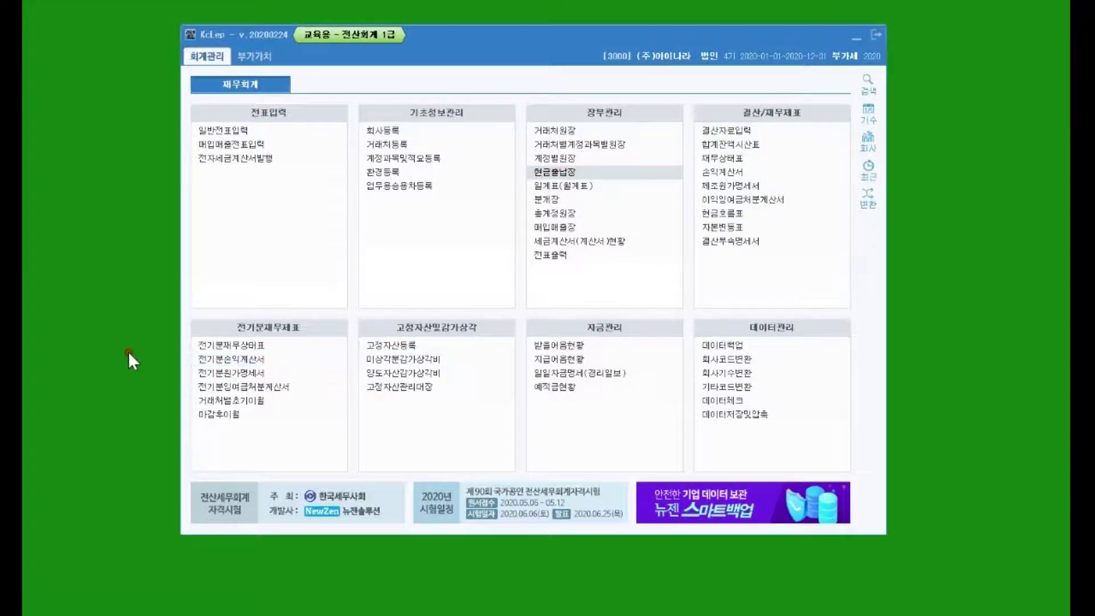
click(568, 177)
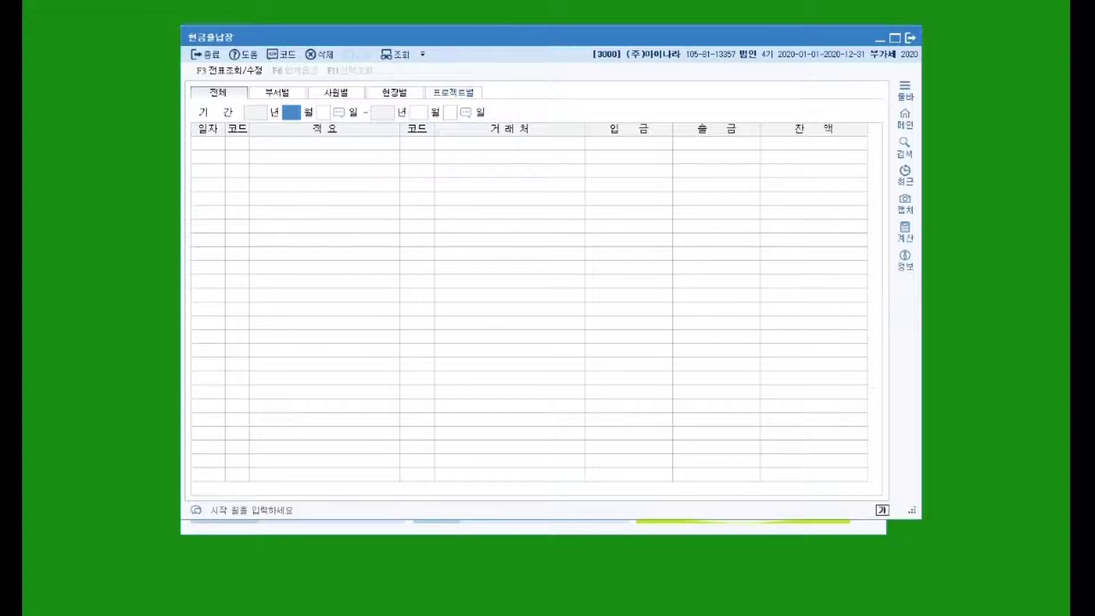
Query the cash book for the period from February 1 to April 30, 2020.
text(2)
key(Return)
text(1)
key(Return)
text(4)
key(Return)
text(30)
key(Return)
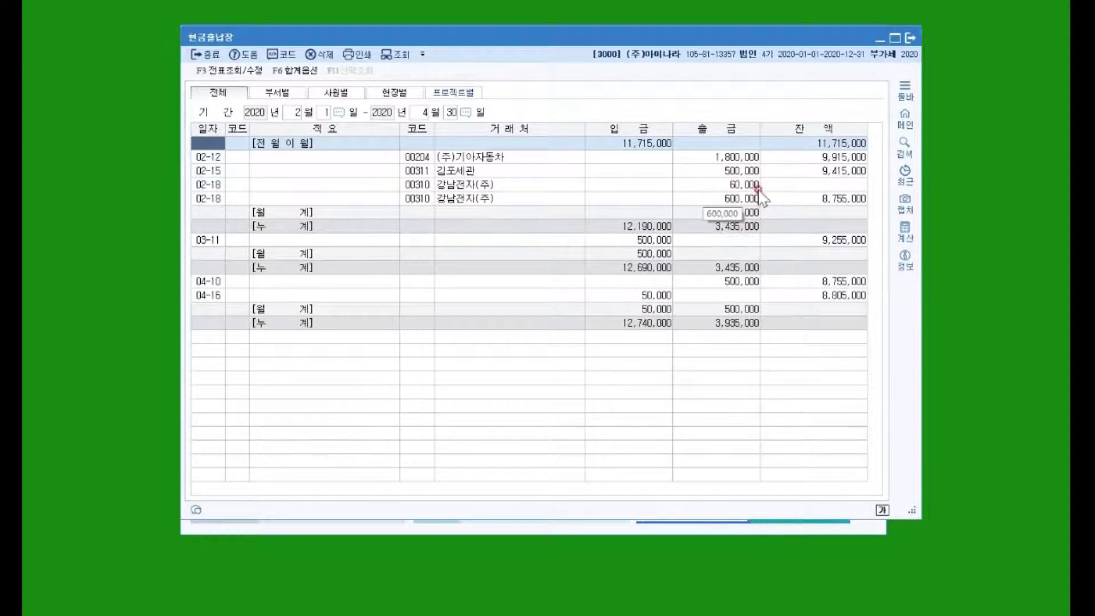
Compare the monthly withdrawal totals (출금 월계) for February, March and April, distinguishing them from the cumulative totals.
click(747, 214)
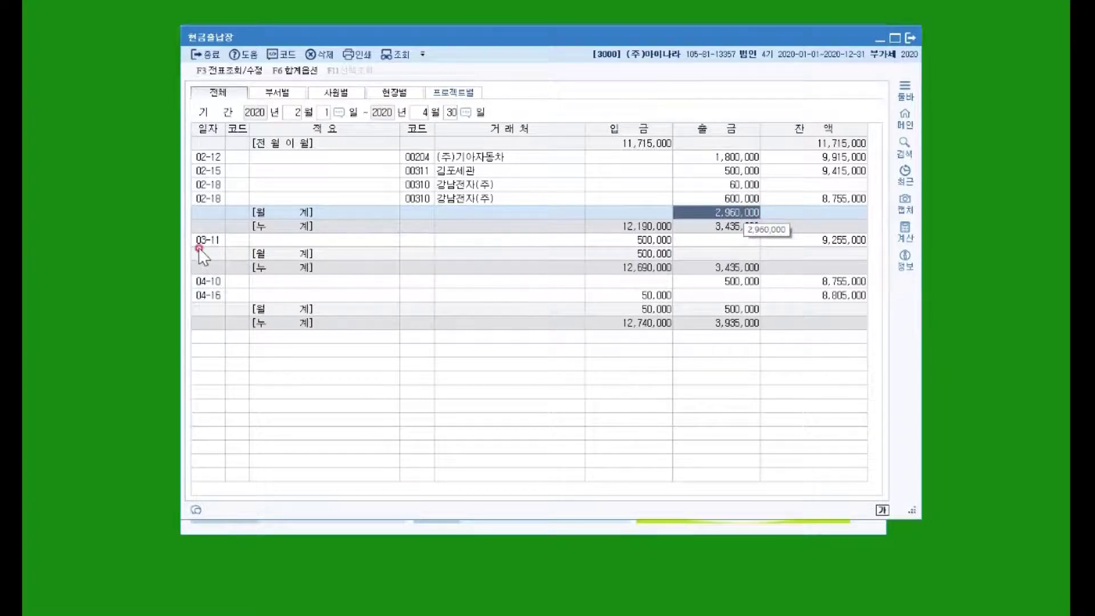
click(747, 253)
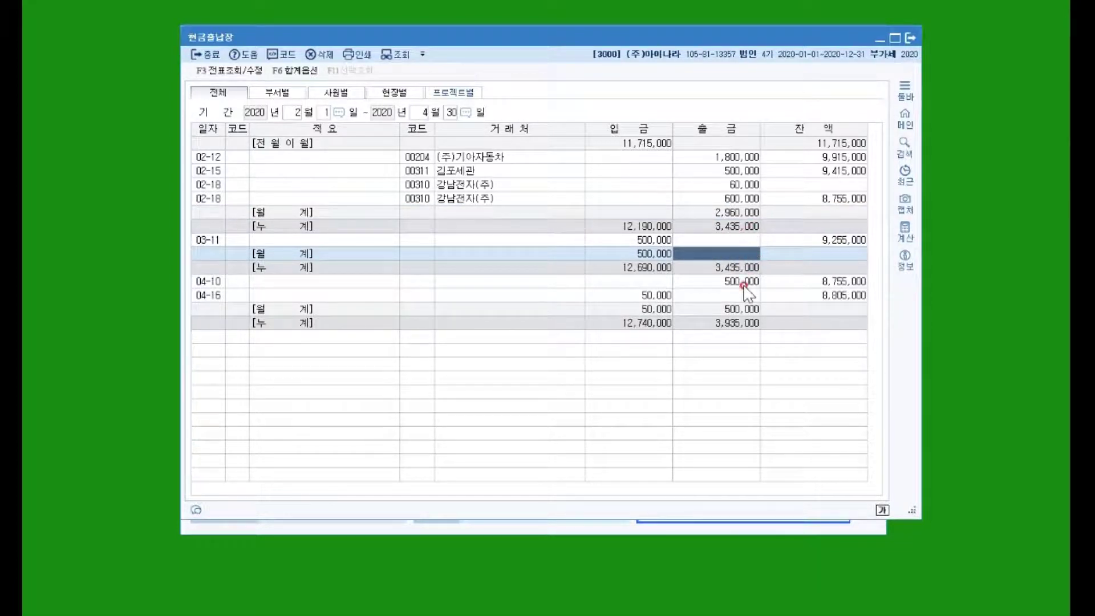
click(735, 308)
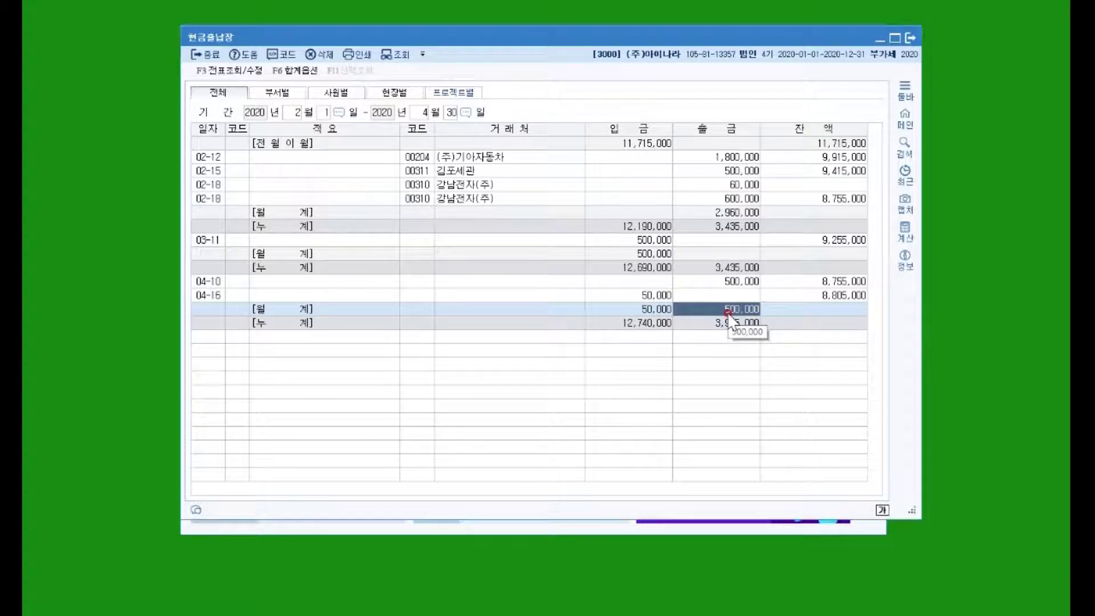
click(727, 227)
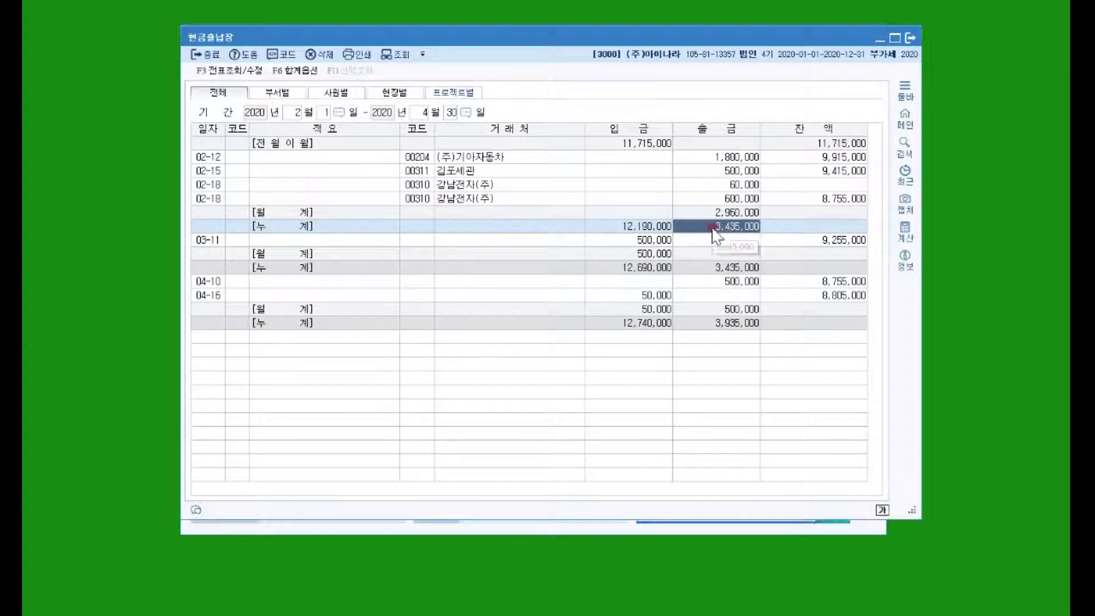
click(730, 210)
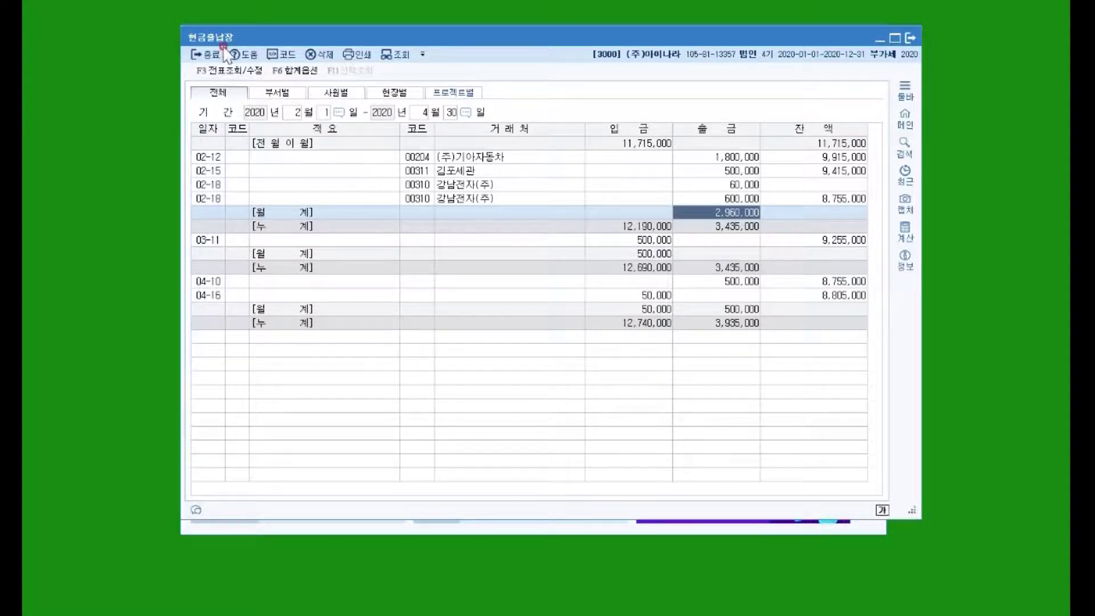
Close the cash book and open the ledger by account (계정별원장).
click(199, 54)
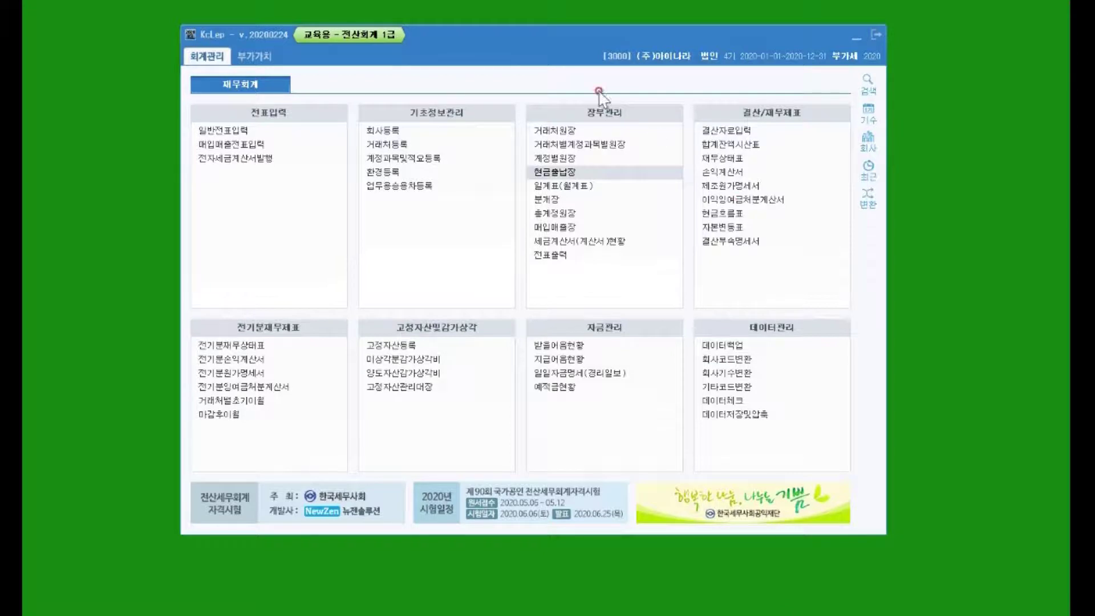
click(544, 163)
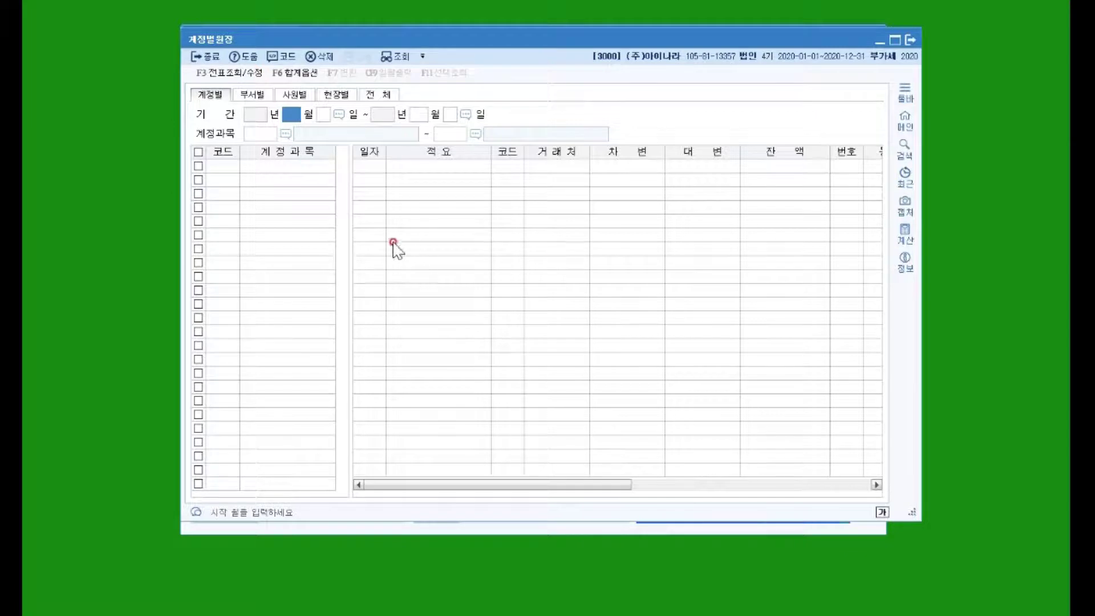
click(286, 133)
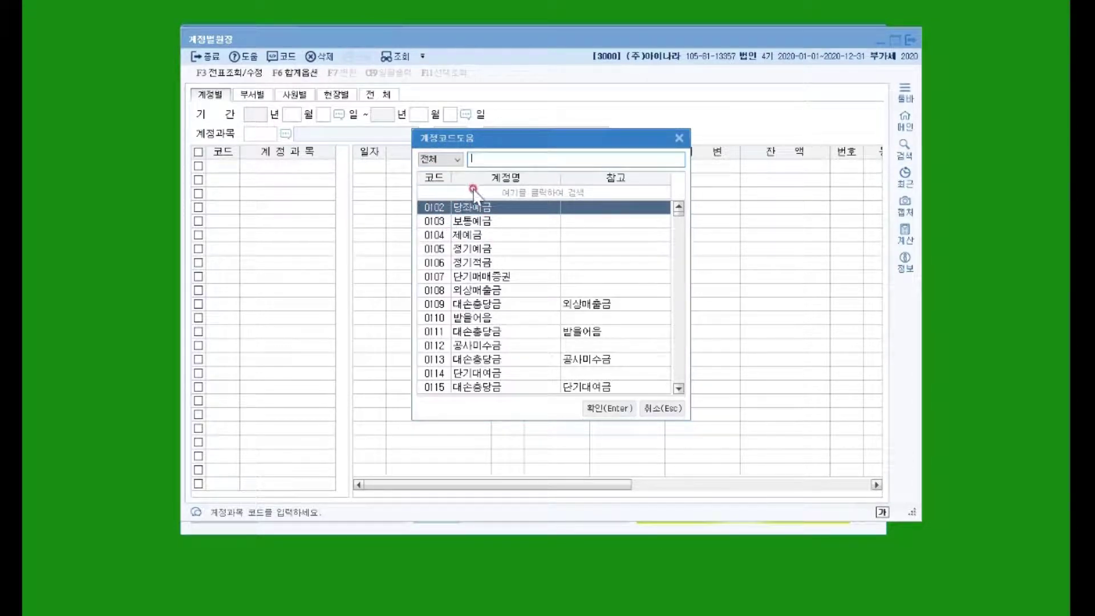
click(669, 161)
click(678, 138)
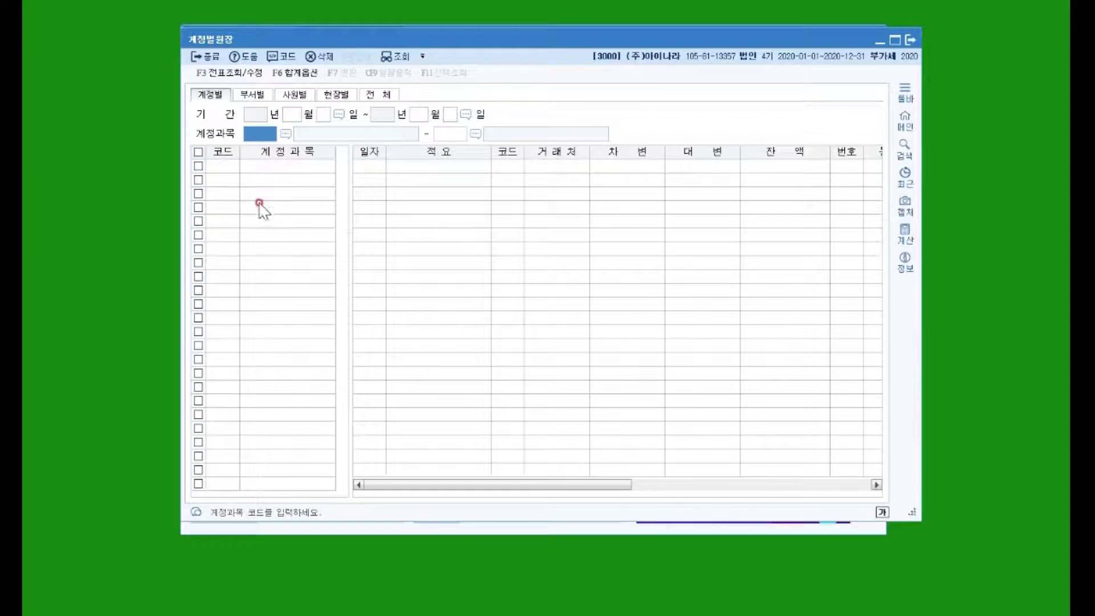
Query the account ledger from January 1 to February 29, 2020 for all accounts from 0103 보통예금 to 0999 소득세등.
click(291, 114)
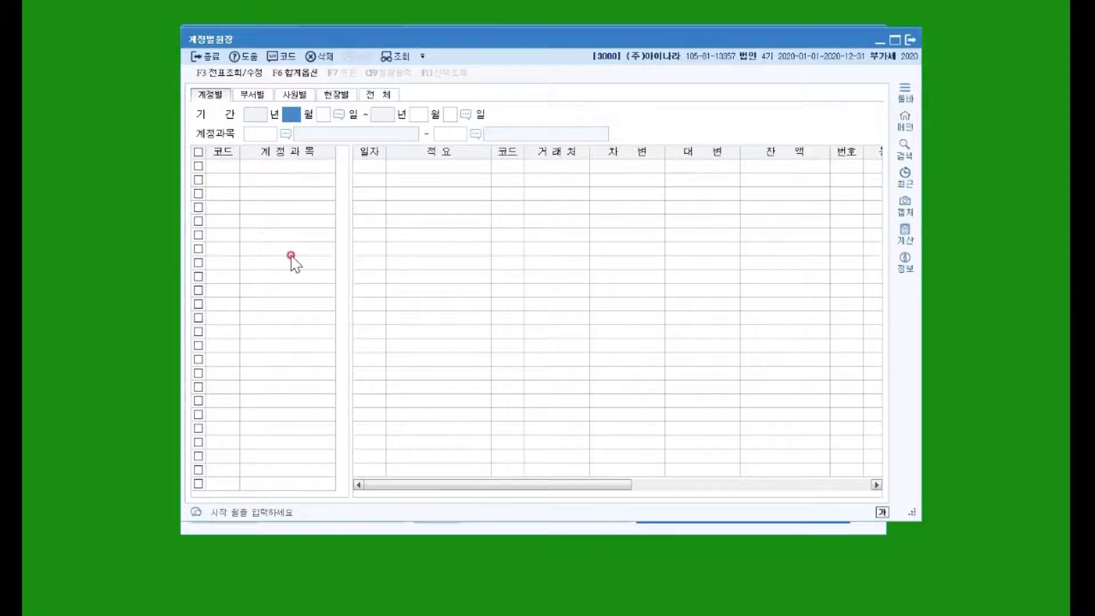
text(1)
key(Return)
text(1)
key(Return)
text(2)
key(Return)
key(Return)
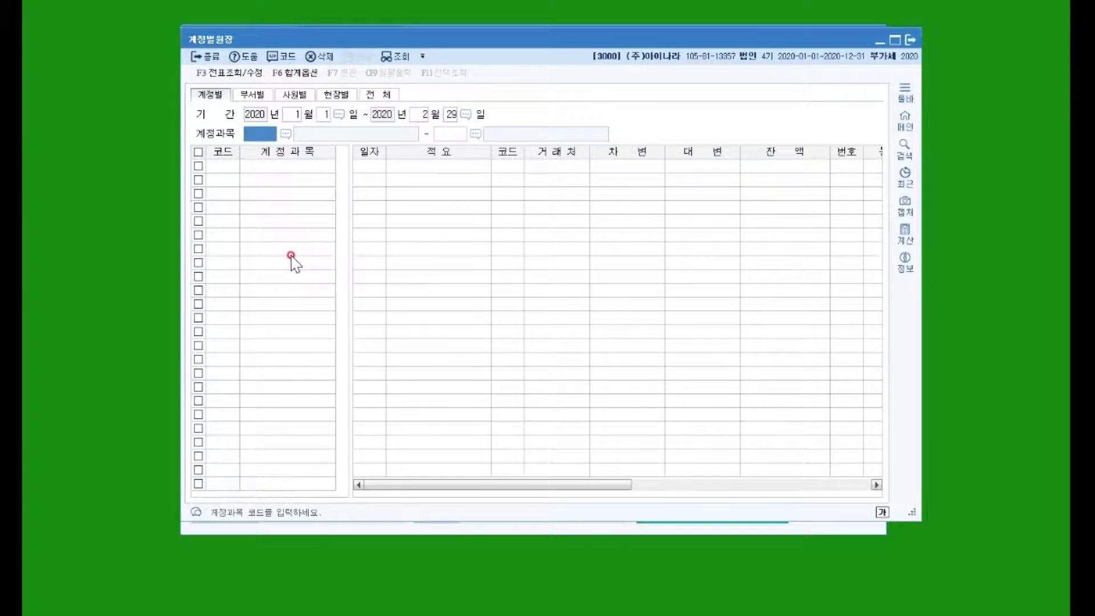
key(Return)
key(Return)
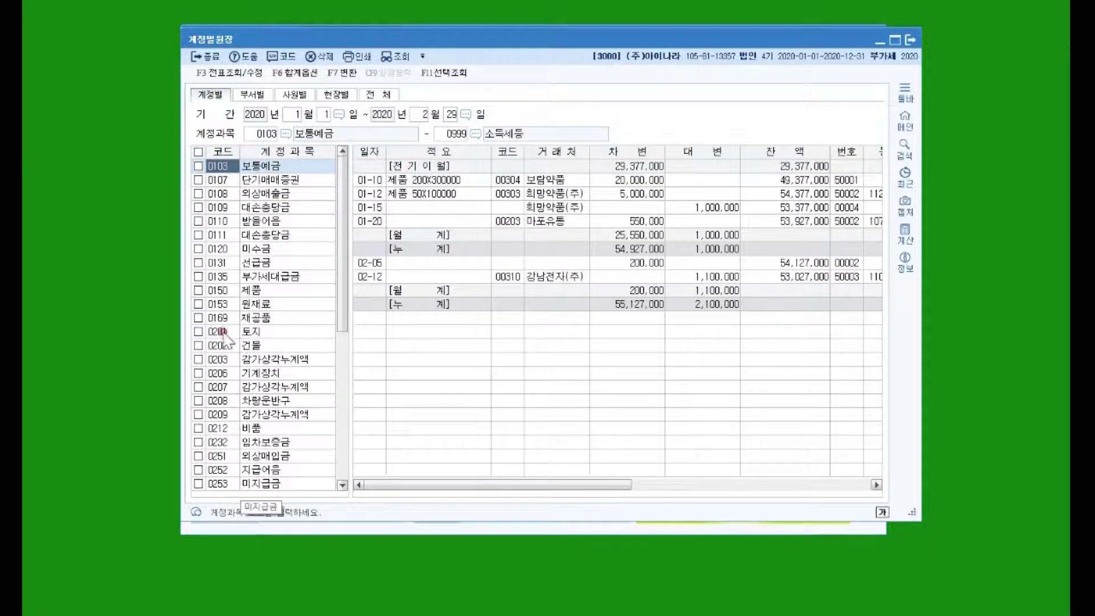
Examine the 보통예금 ledger, comparing the carried-forward debit amount with the January and February monthly debit totals.
click(224, 167)
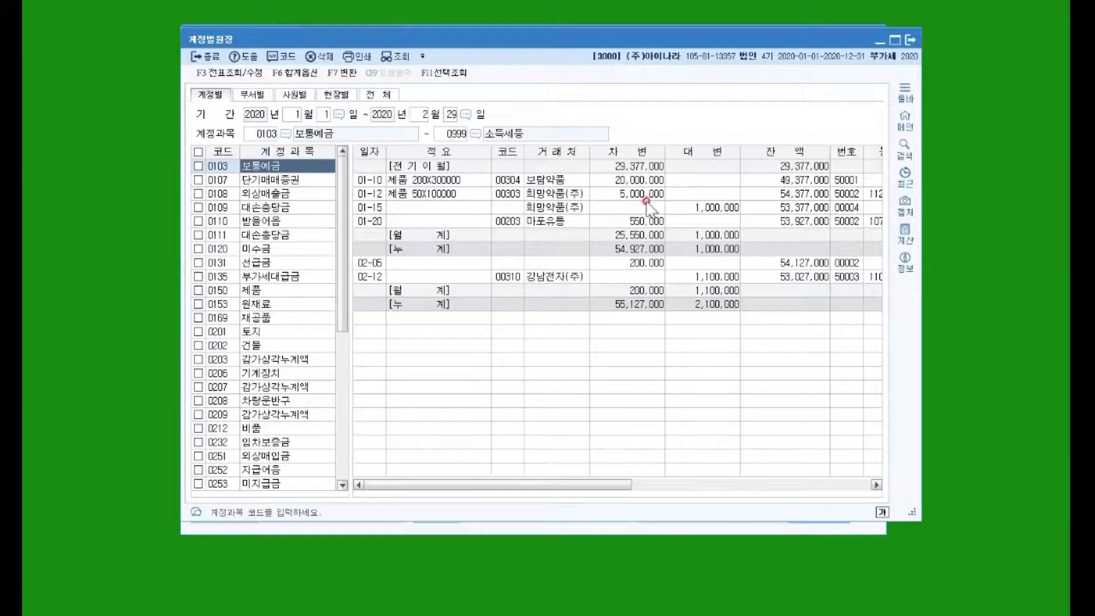
click(623, 234)
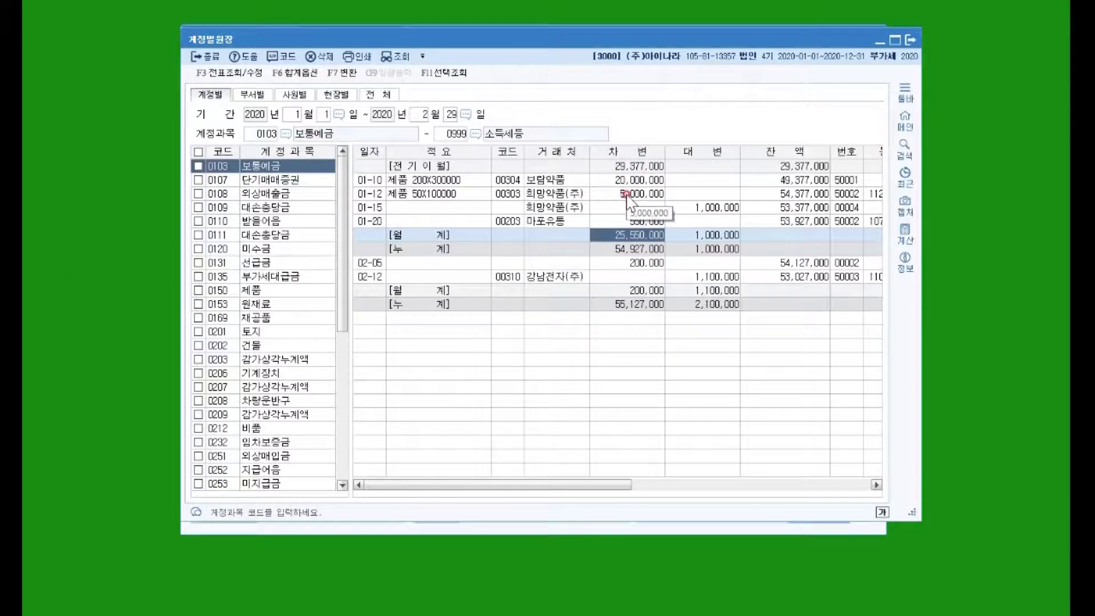
click(636, 163)
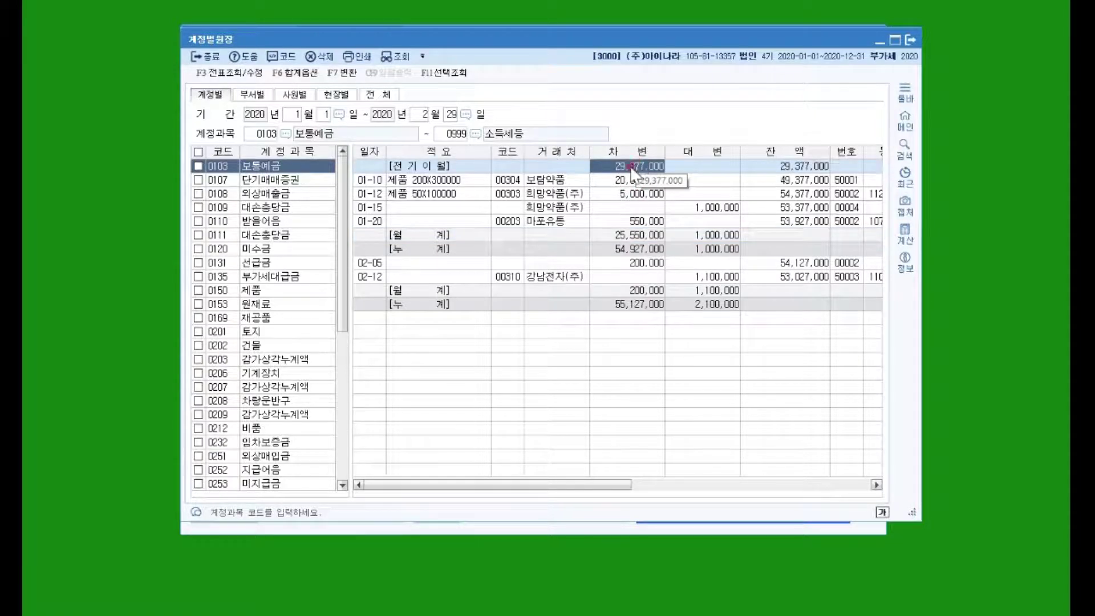
click(621, 236)
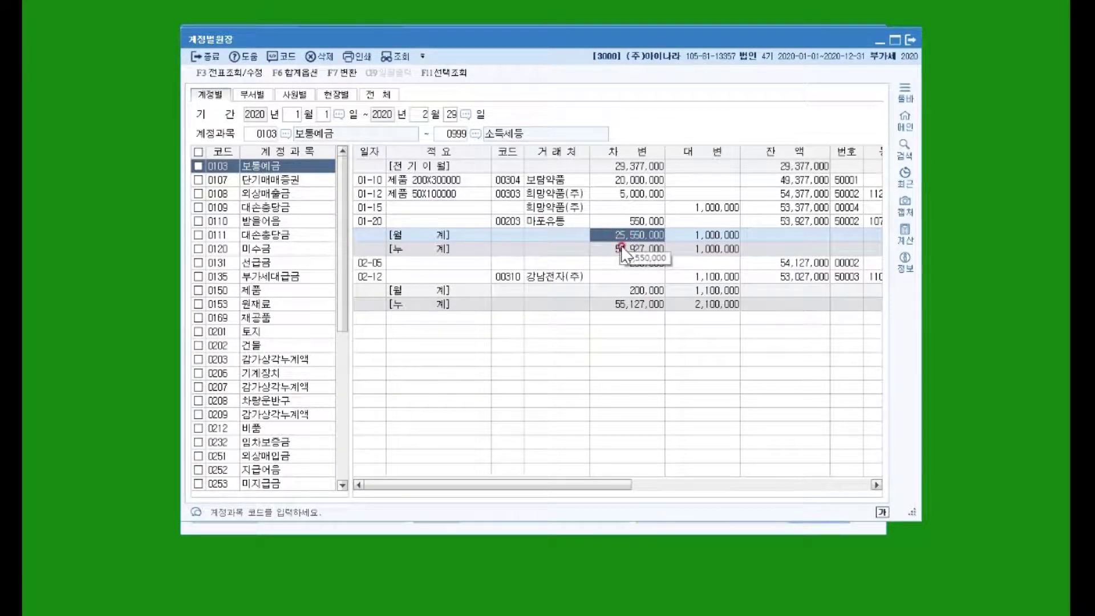
click(650, 291)
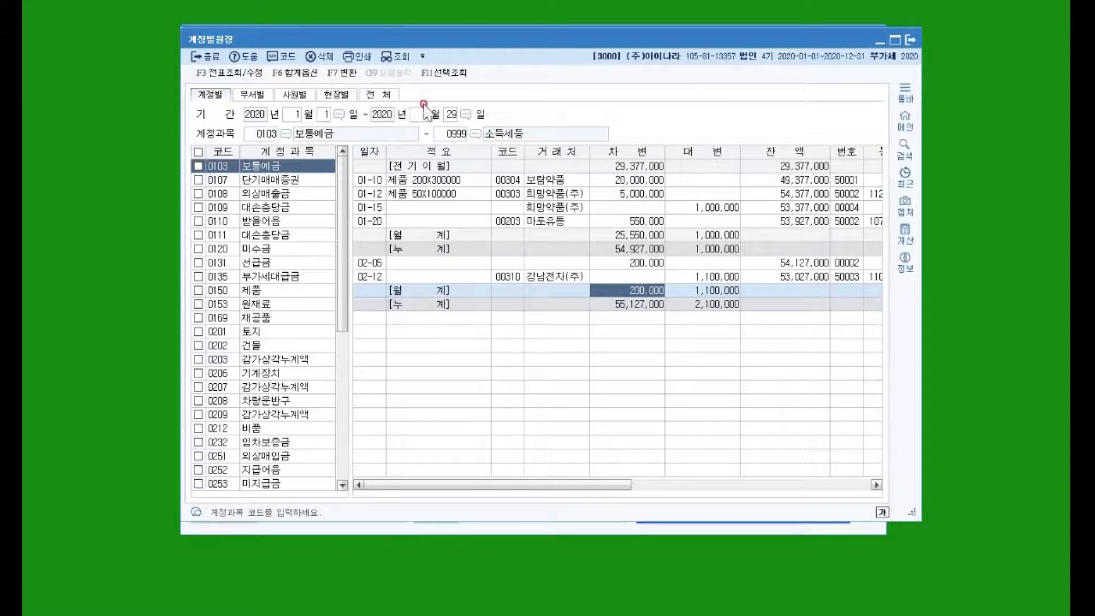
Set both the start and end of the account ledger's query period to April 30, 2020.
click(426, 141)
click(300, 121)
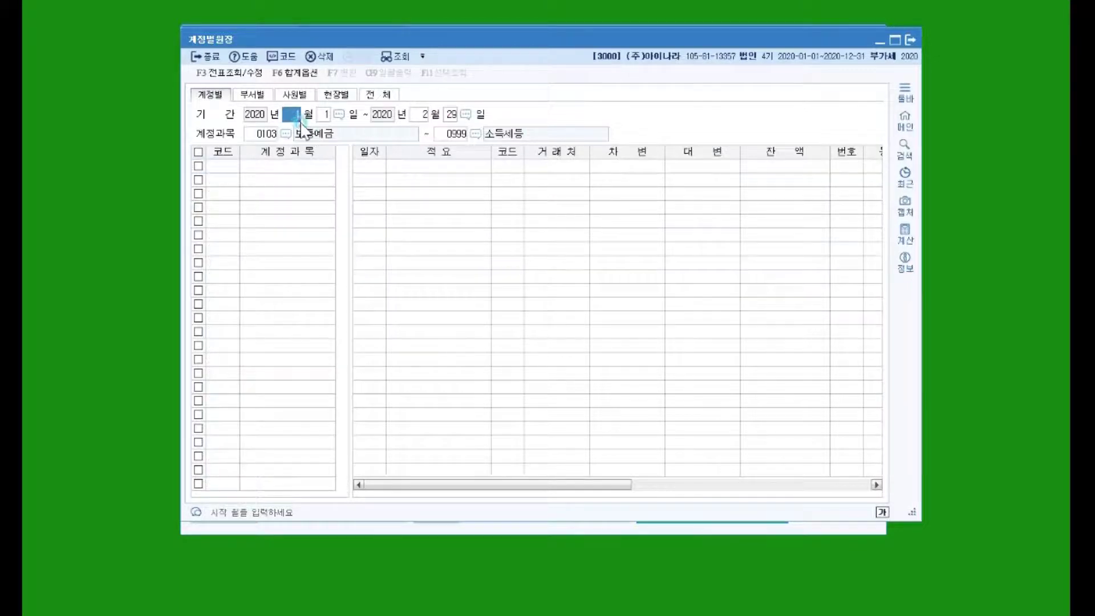
text(4)
key(Return)
text(30)
key(Return)
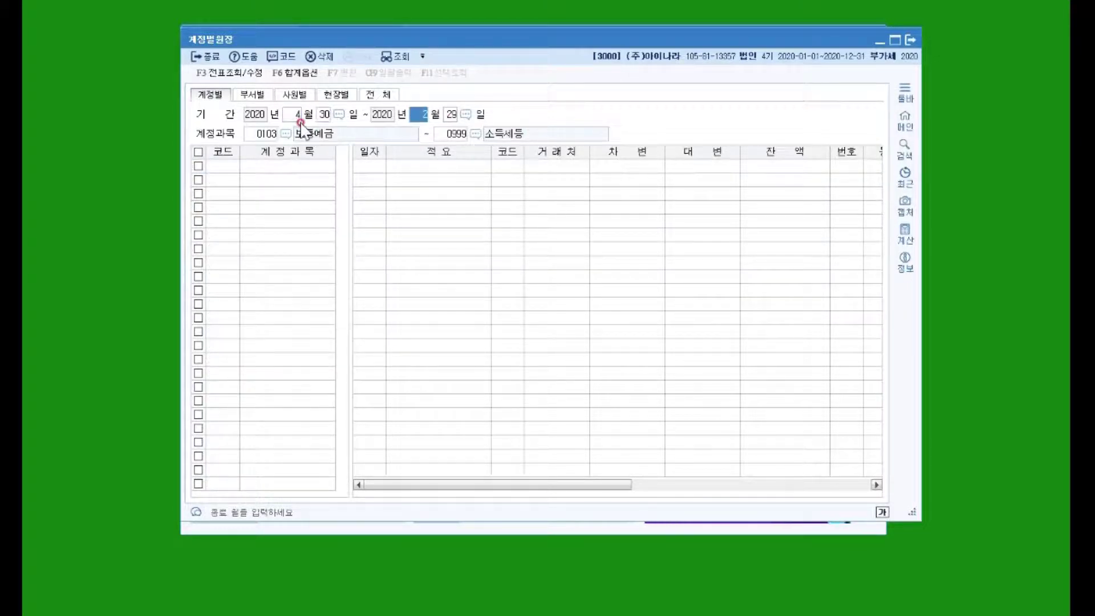
text(4)
key(Return)
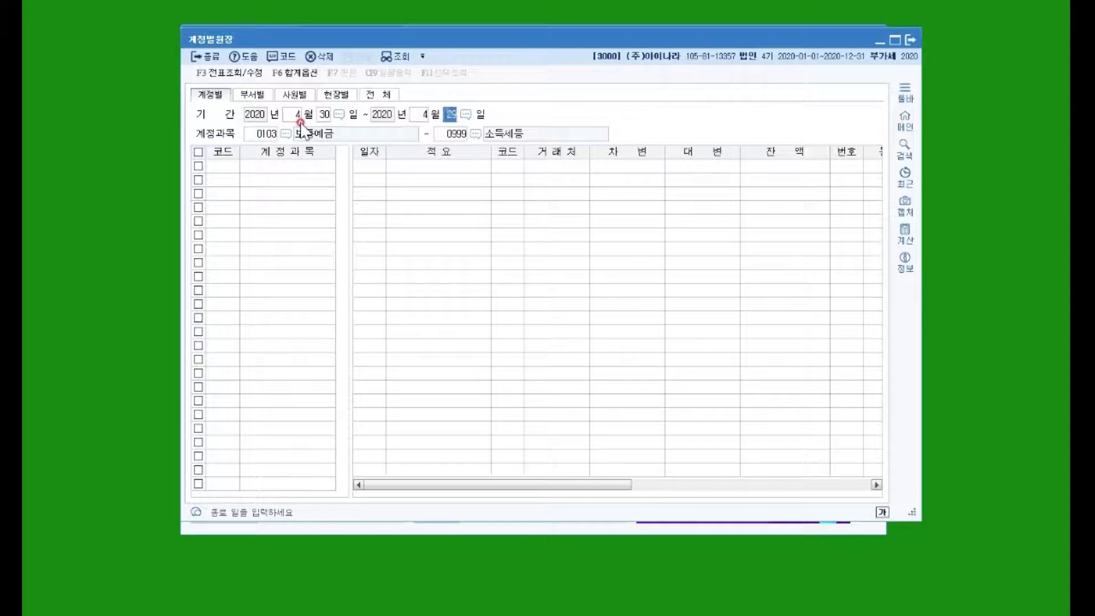
text(30)
key(Return)
Query the account ledger for only 0102 당좌예금 and check its carried-forward balance.
text(0102)
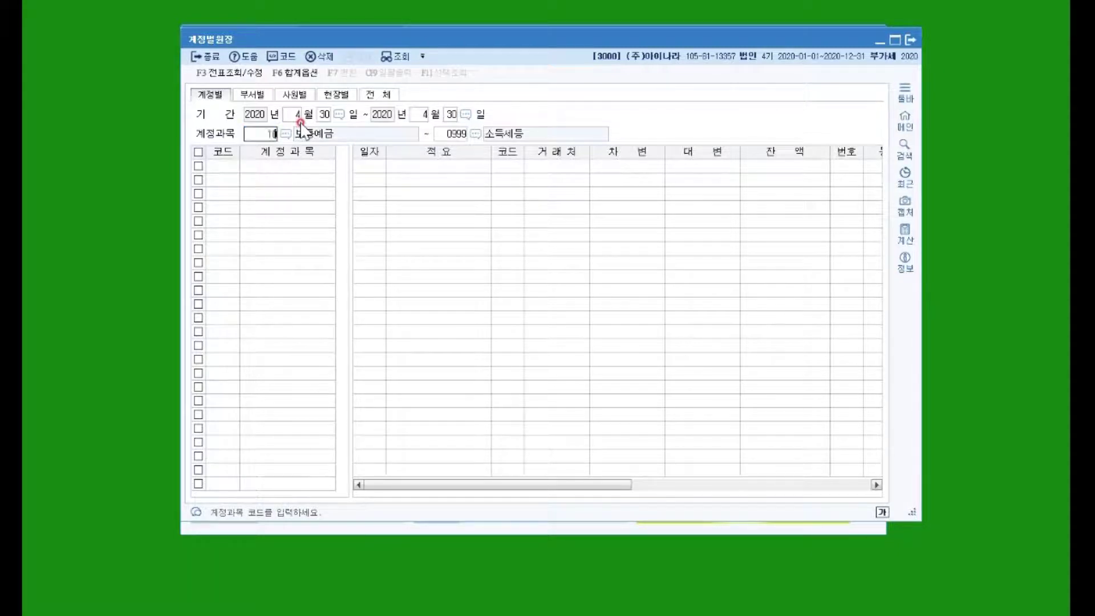
key(Return)
text(0102)
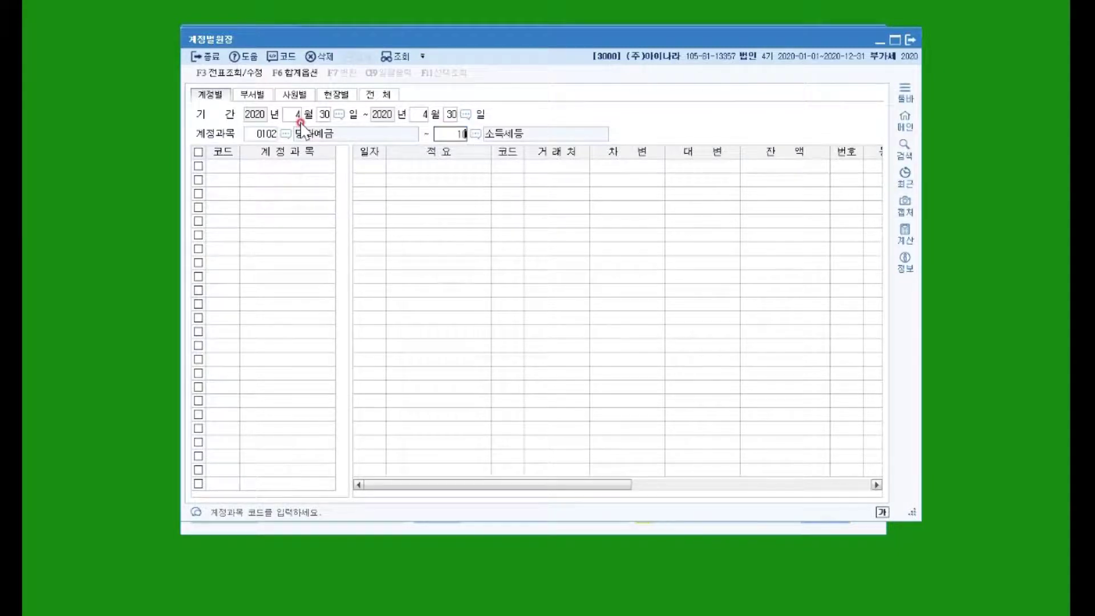
key(Return)
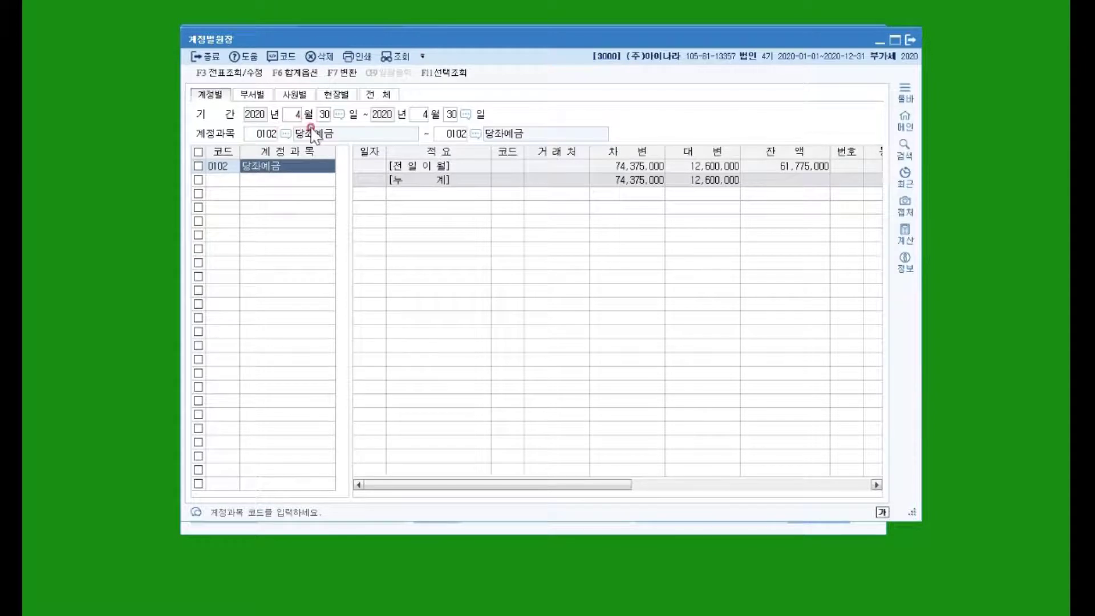
click(776, 166)
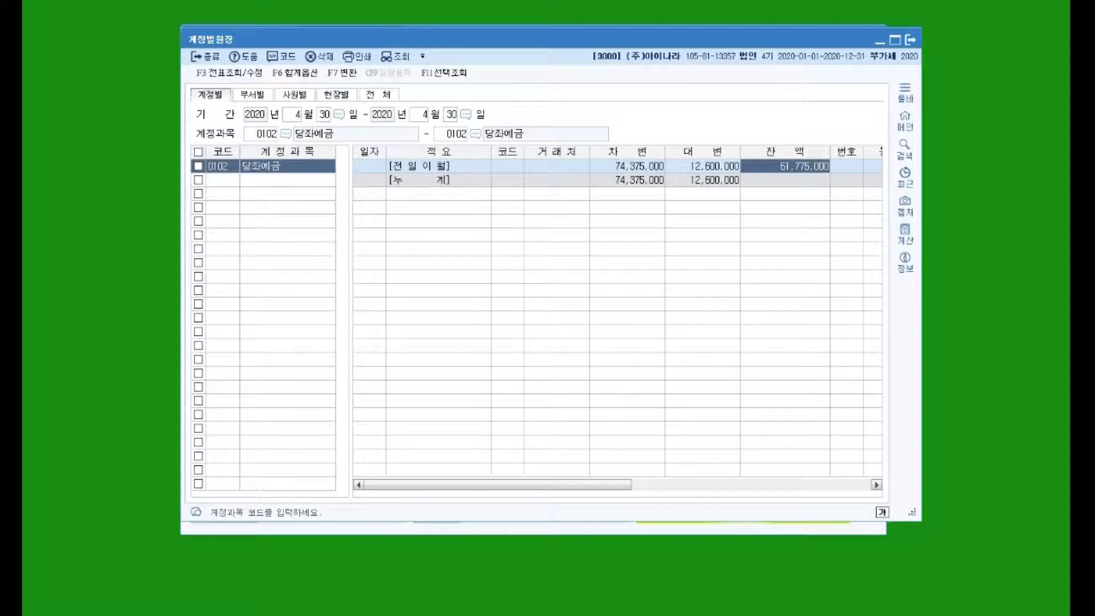
click(458, 267)
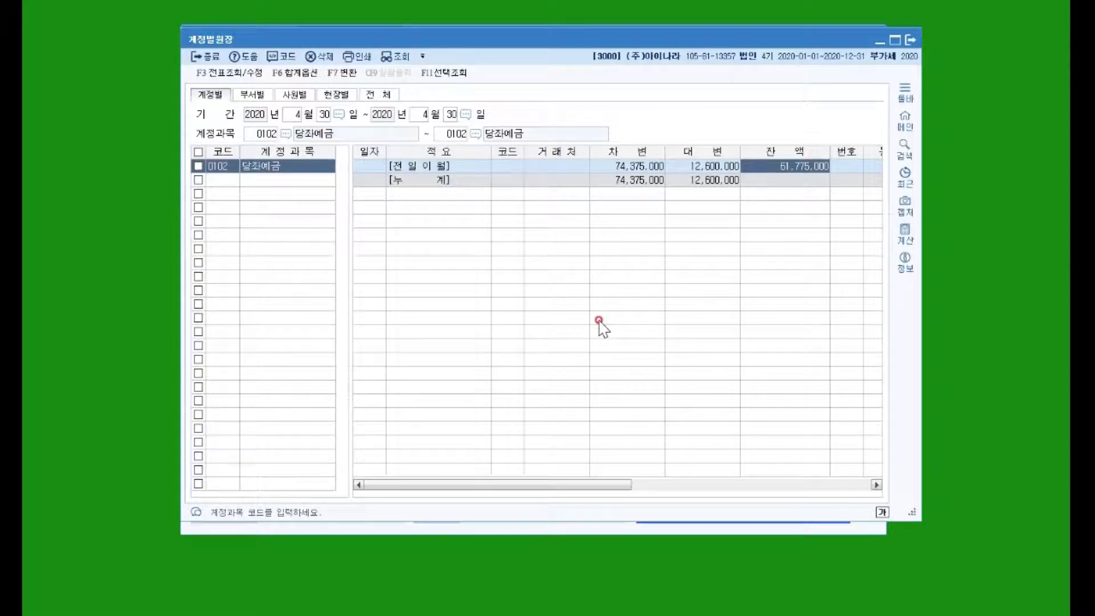
click(225, 420)
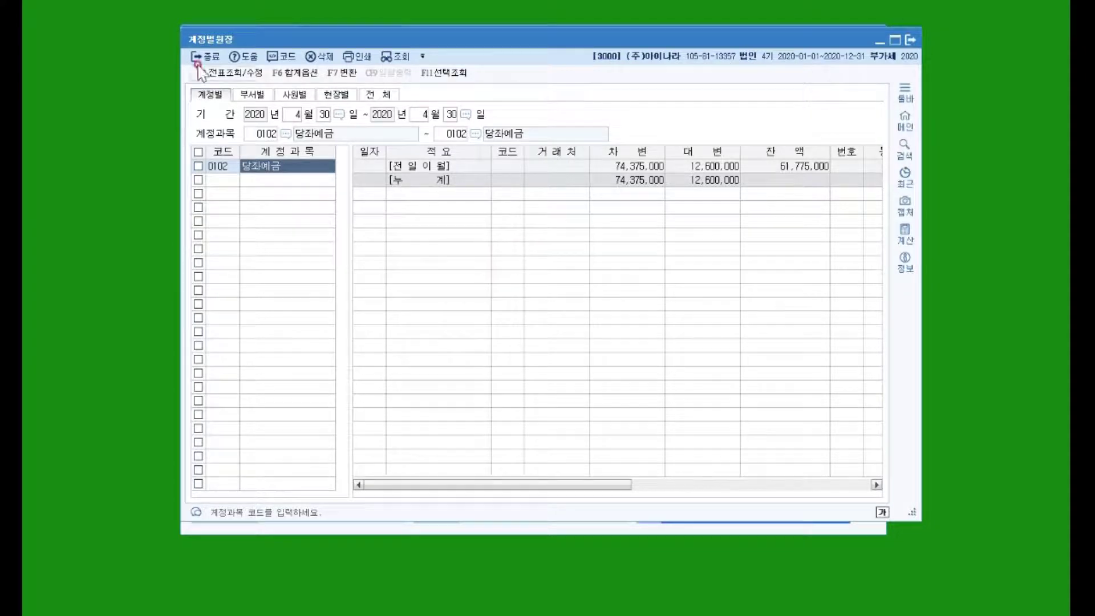
Close the account ledger and open the customer ledger (거래처원장).
key(Escape)
key(Escape)
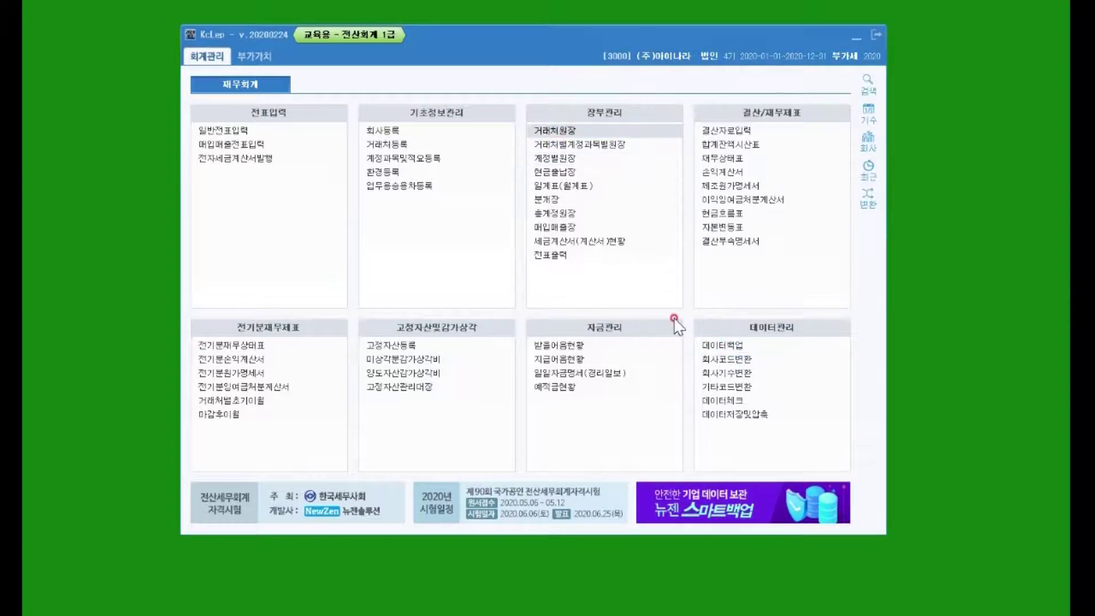
click(561, 130)
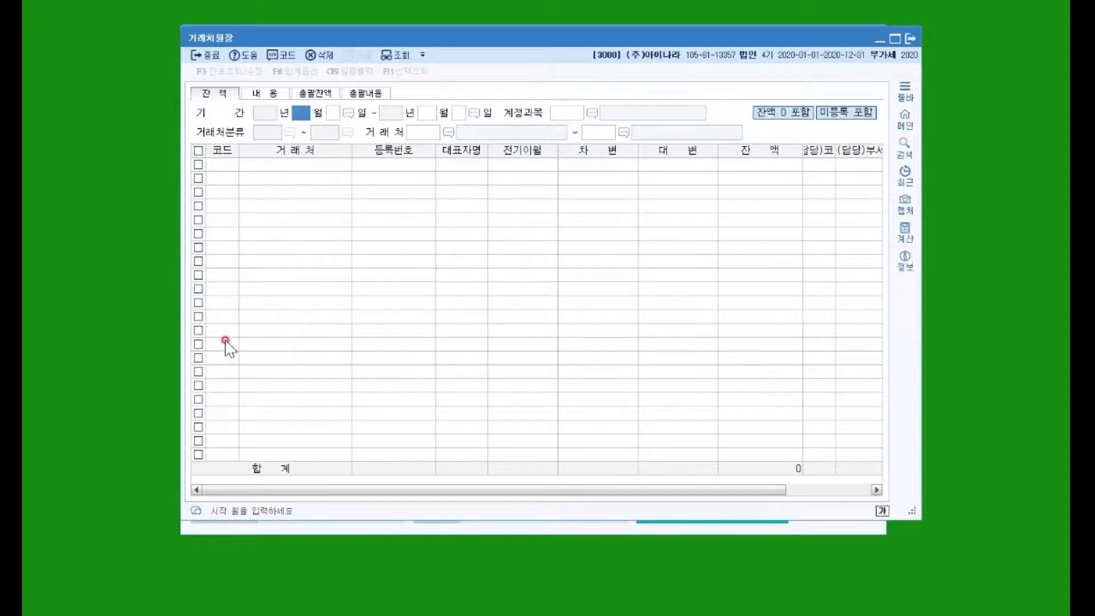
Set both the start and end of the customer ledger's period to November 20, 2020.
text(11)
key(Return)
text(20)
key(Return)
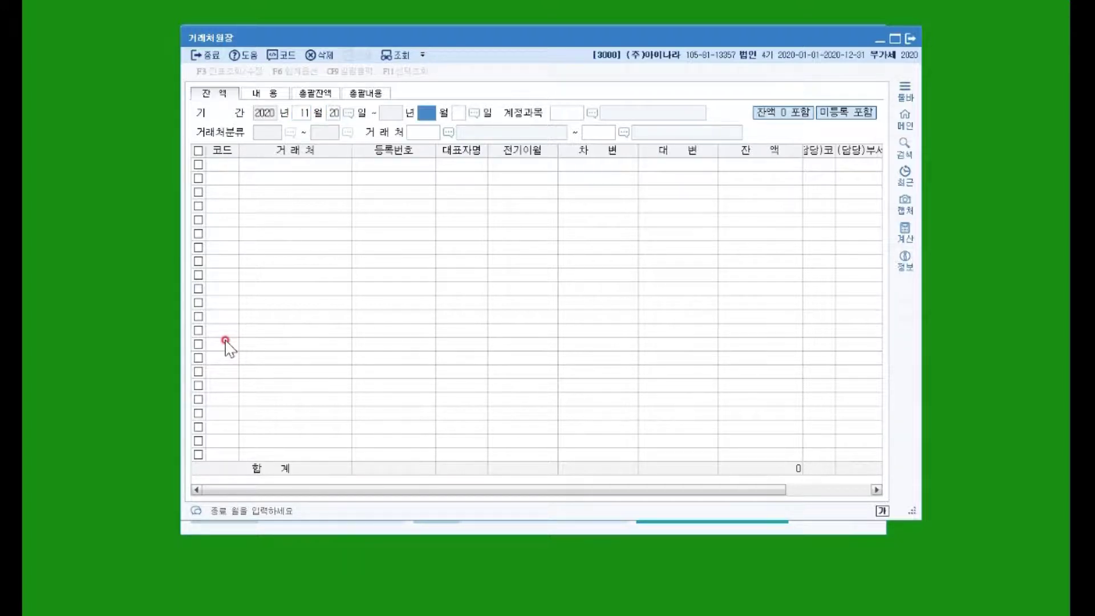
key(Return)
key(Return)
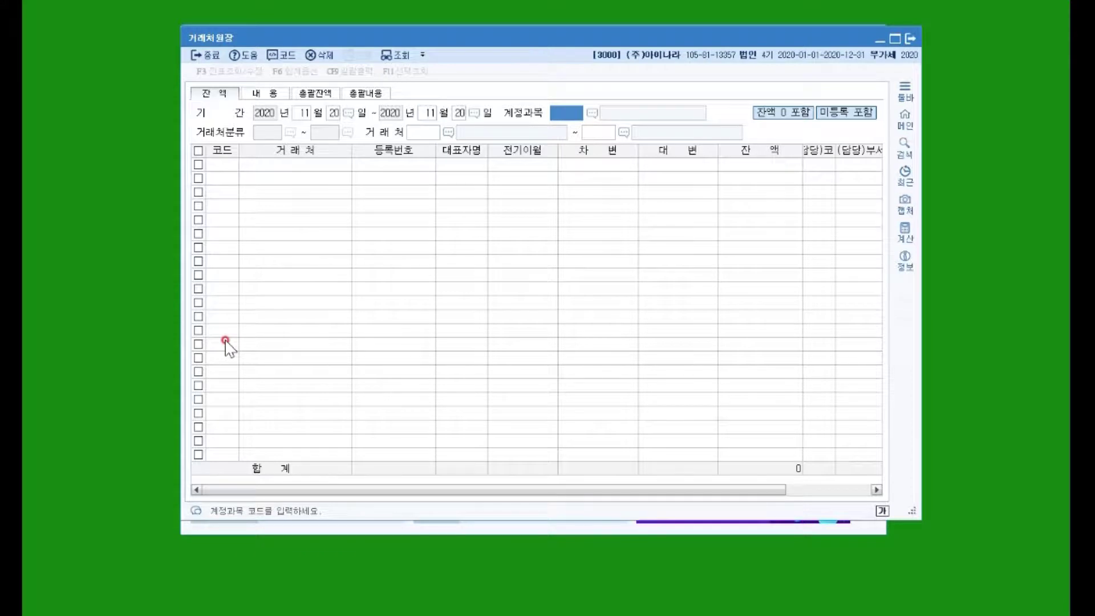
Query account 0108 외상매출금 for the customer 서초약품 only.
text(10)
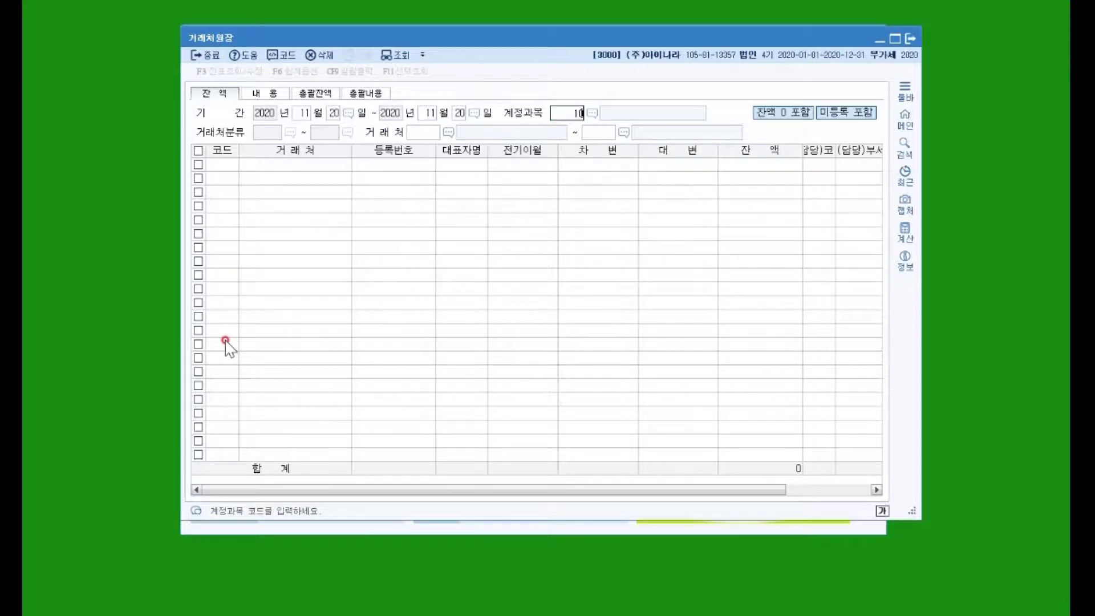
key(Return)
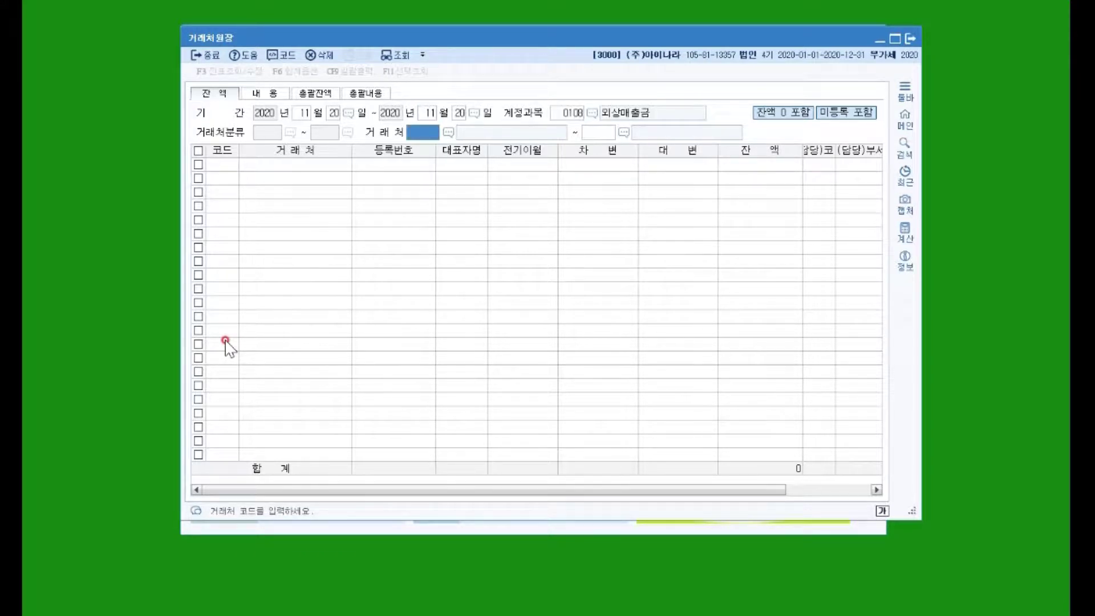
text(서초)
key(Return)
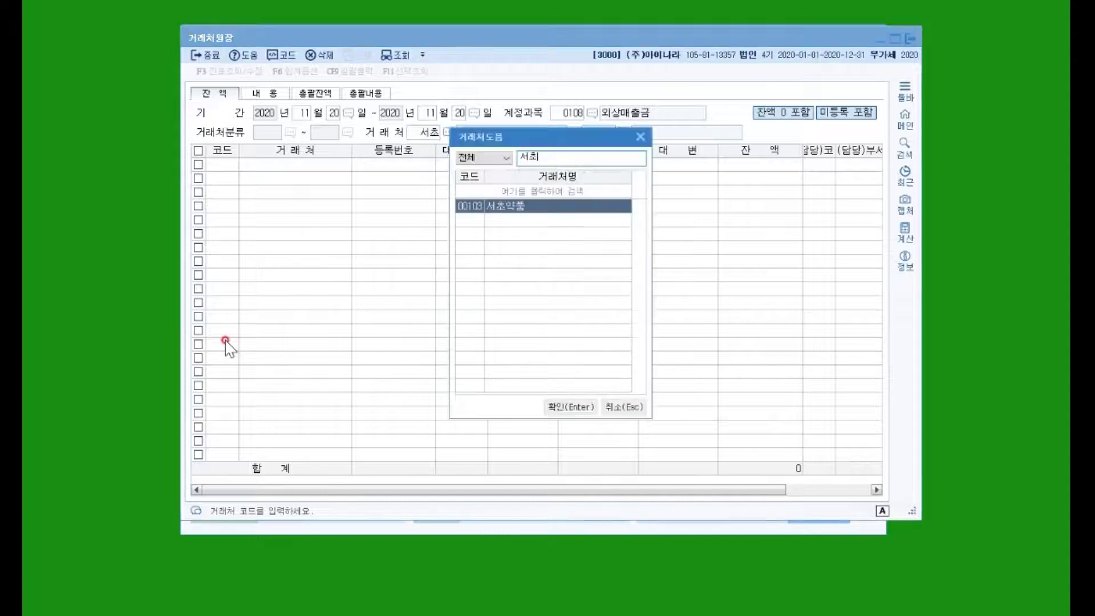
key(Return)
key(Return)
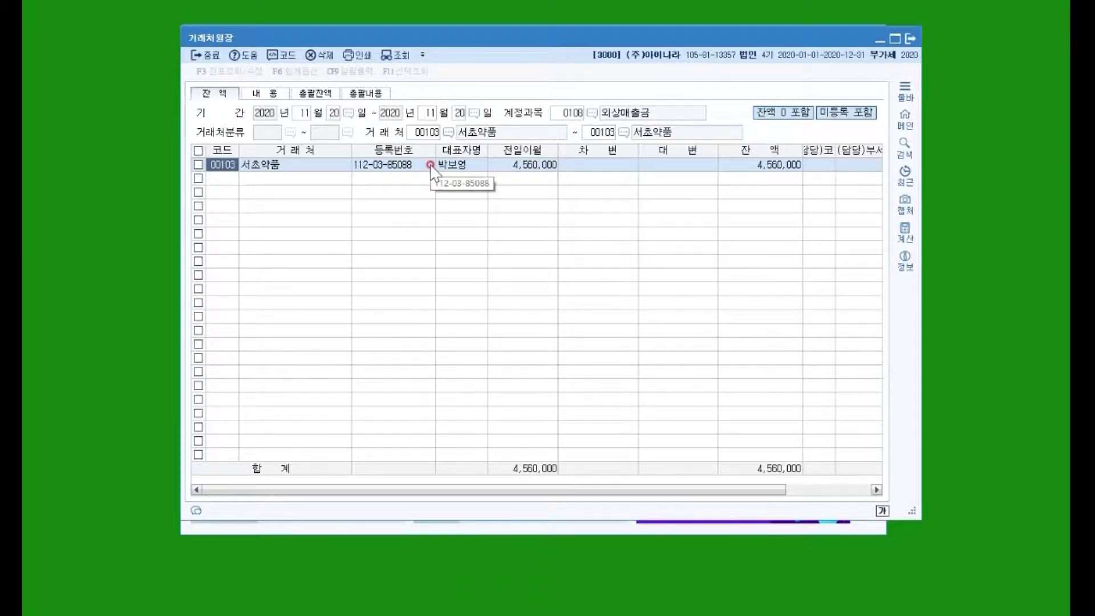
Examine the debit, credit and balance amounts in the 서초약품 row.
click(629, 166)
key(Return)
click(628, 167)
click(670, 167)
click(610, 165)
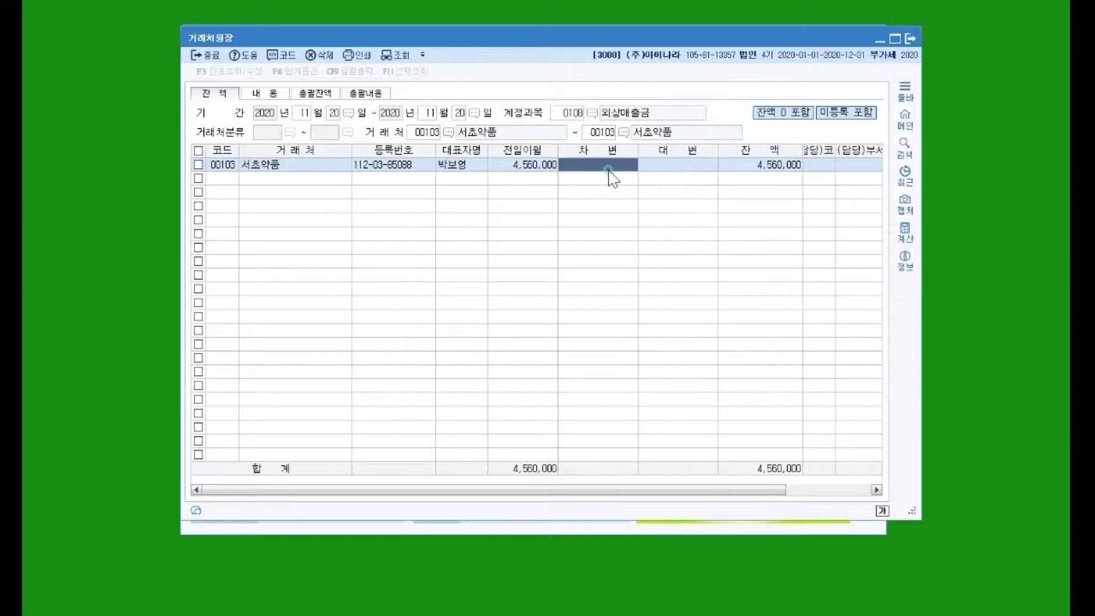
click(656, 168)
click(773, 167)
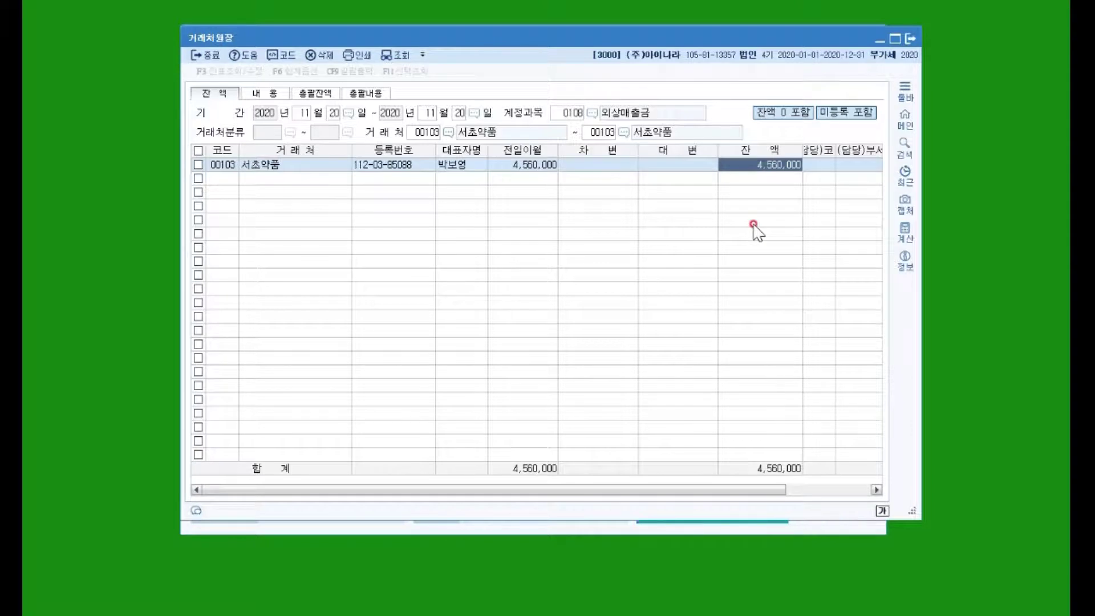
Drill into the 서초약품 balance, compare its carried-forward debit, credit and balance amounts, and return to the balance view.
double_click(773, 165)
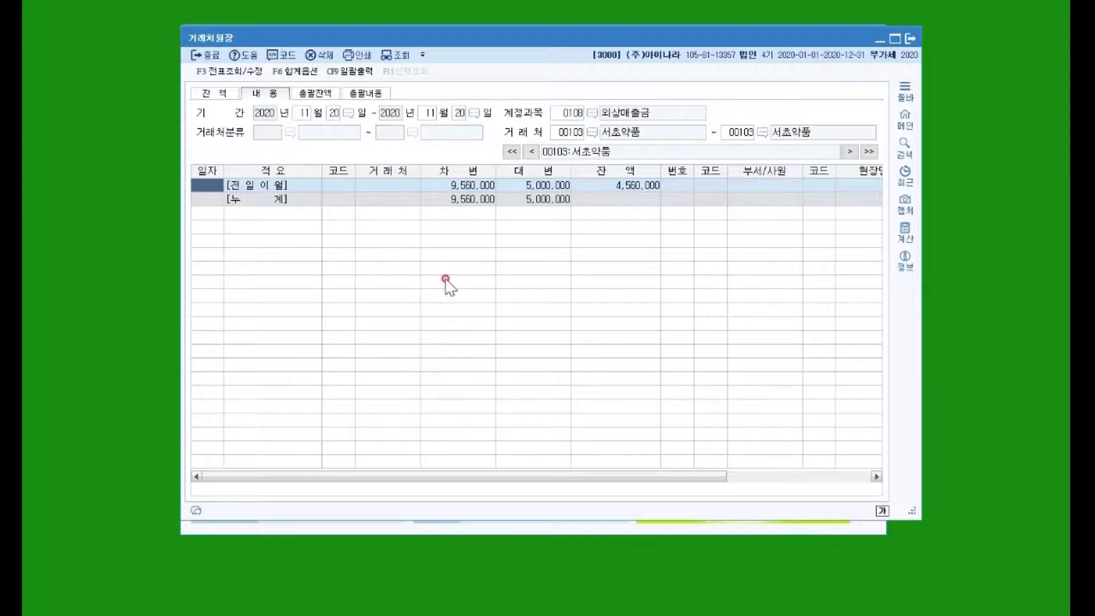
click(456, 185)
click(534, 183)
click(465, 186)
click(510, 186)
click(482, 186)
click(525, 186)
click(609, 185)
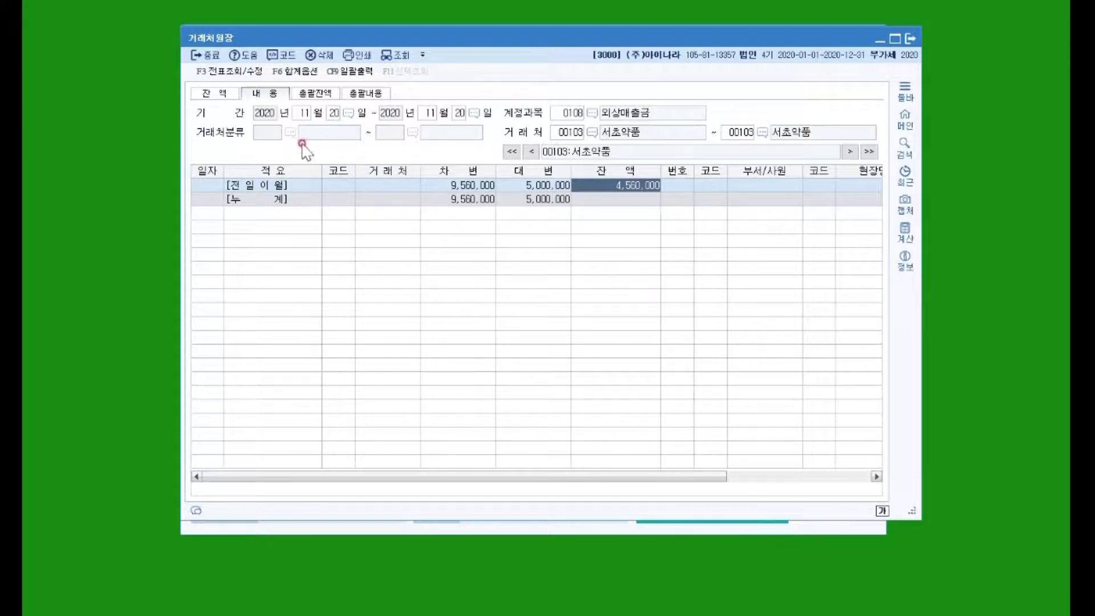
click(212, 94)
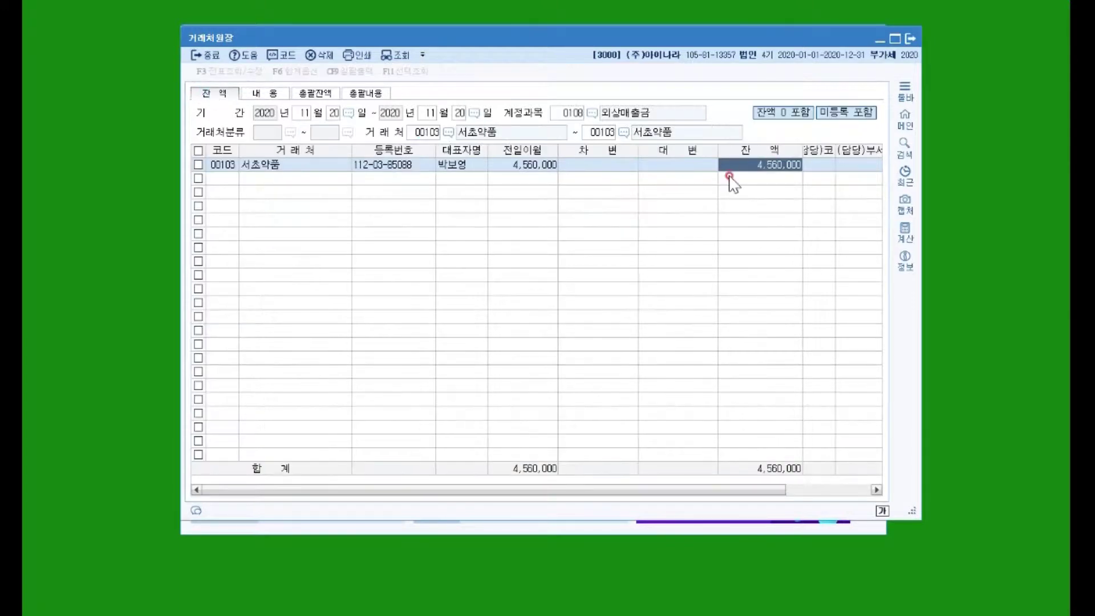
Reopen the 서초약품 ledger details and set both the start and end of the period to June 30, 2020.
double_click(781, 165)
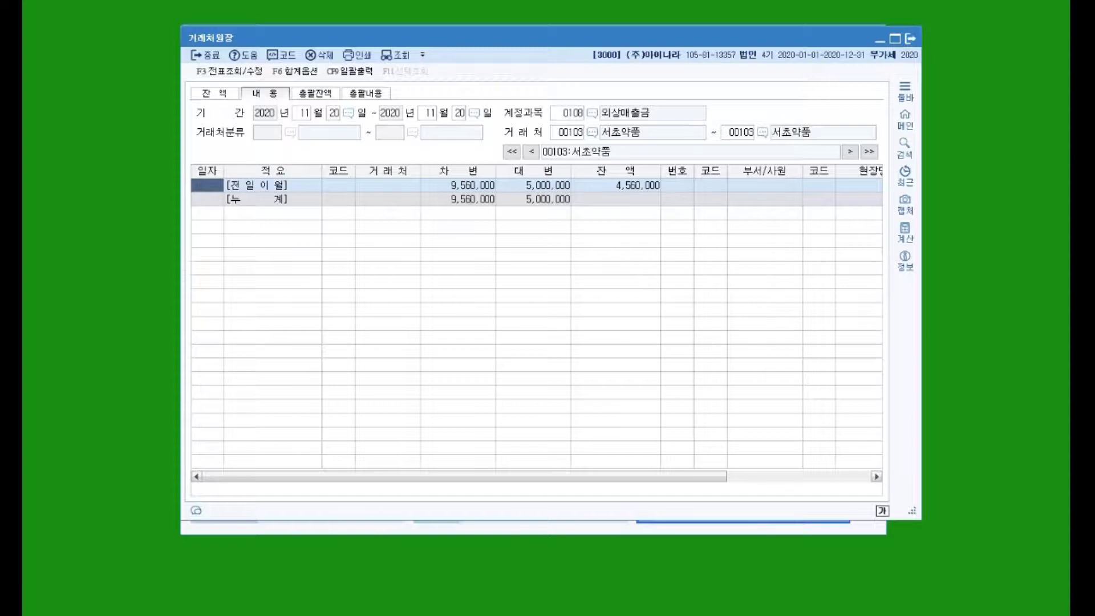
click(296, 112)
text(6)
key(Return)
key(Return)
key(shift+Tab)
text(30)
key(Return)
text(6)
key(Return)
text(30)
key(Return)
key(Return)
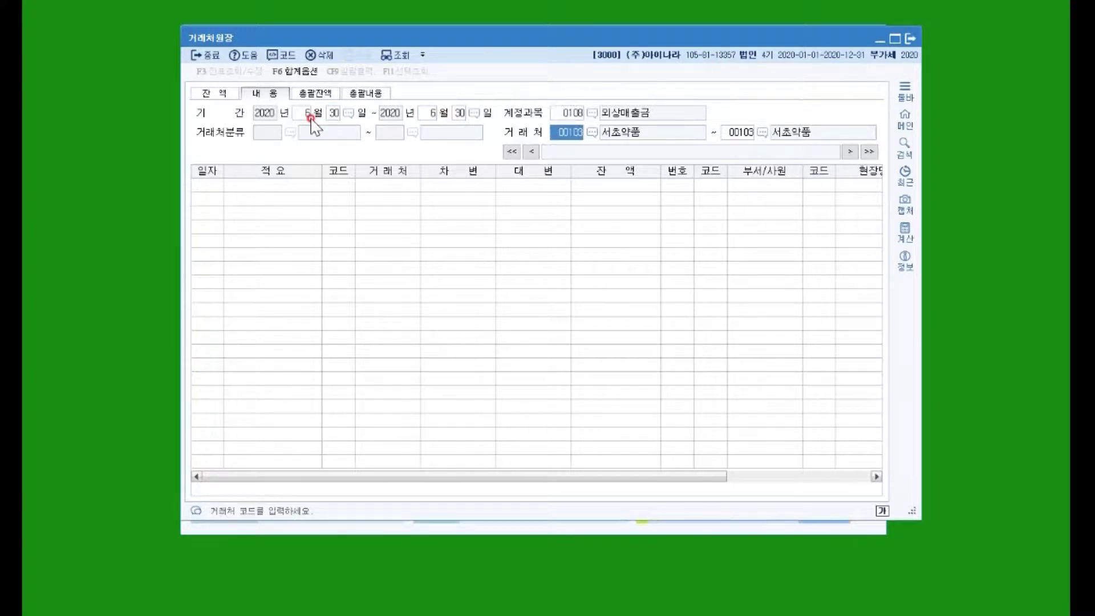
Change the customer ledger's account to 0251 외상매입금, keeping the June 30 period.
click(311, 117)
key(Return)
key(Return)
key(Return)
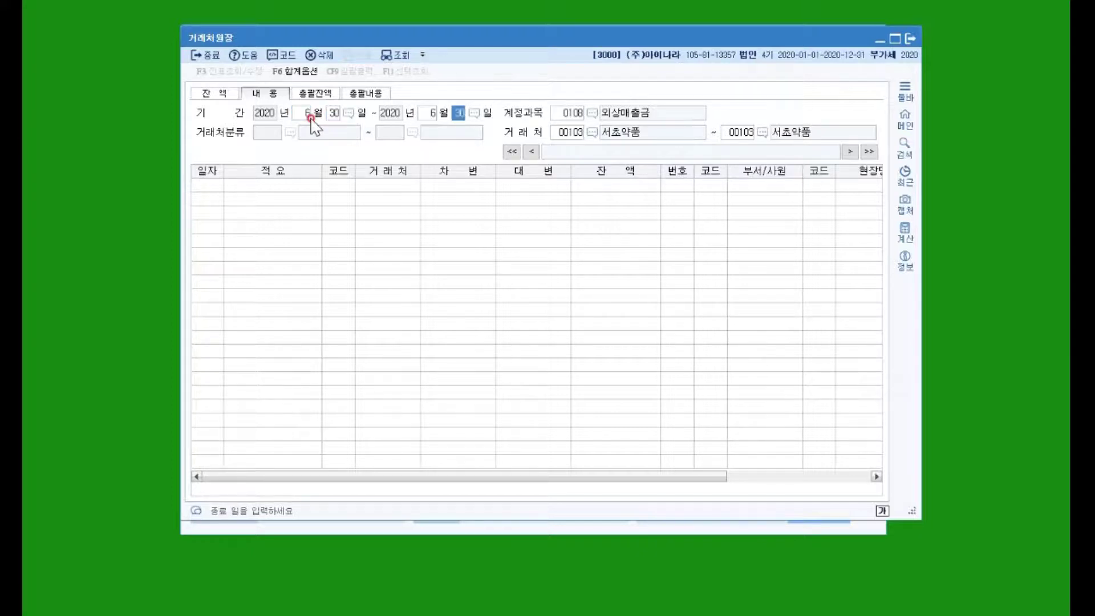
key(Return)
text(251)
key(Return)
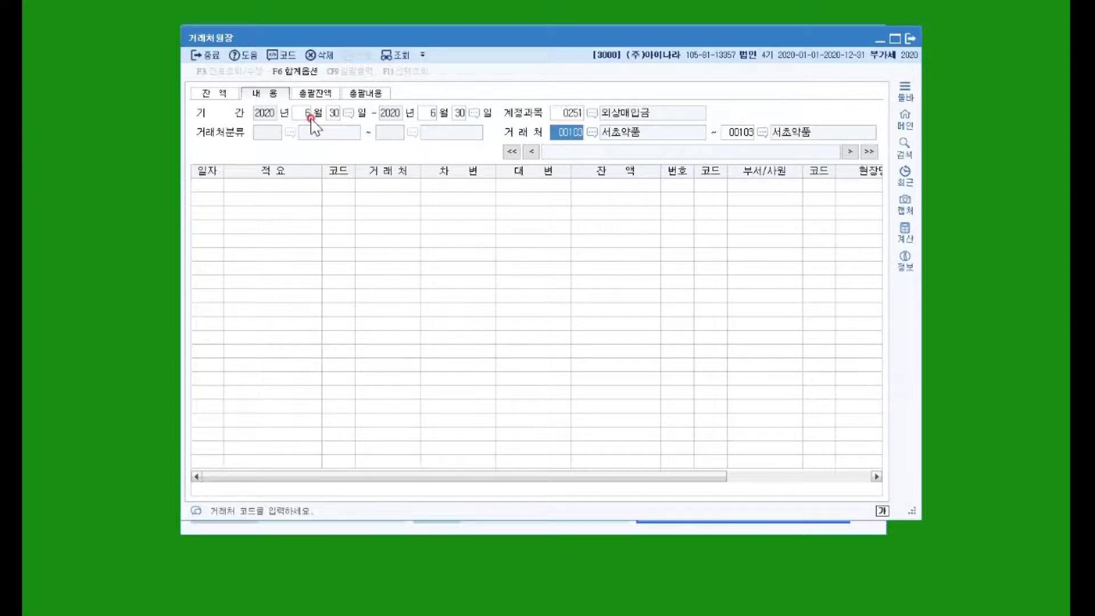
Query the 외상매입금 ledger details for the supplier 안산기업 only and check the carried-forward balance.
key(Return)
key(shift+Tab)
key(F2)
text(안산)
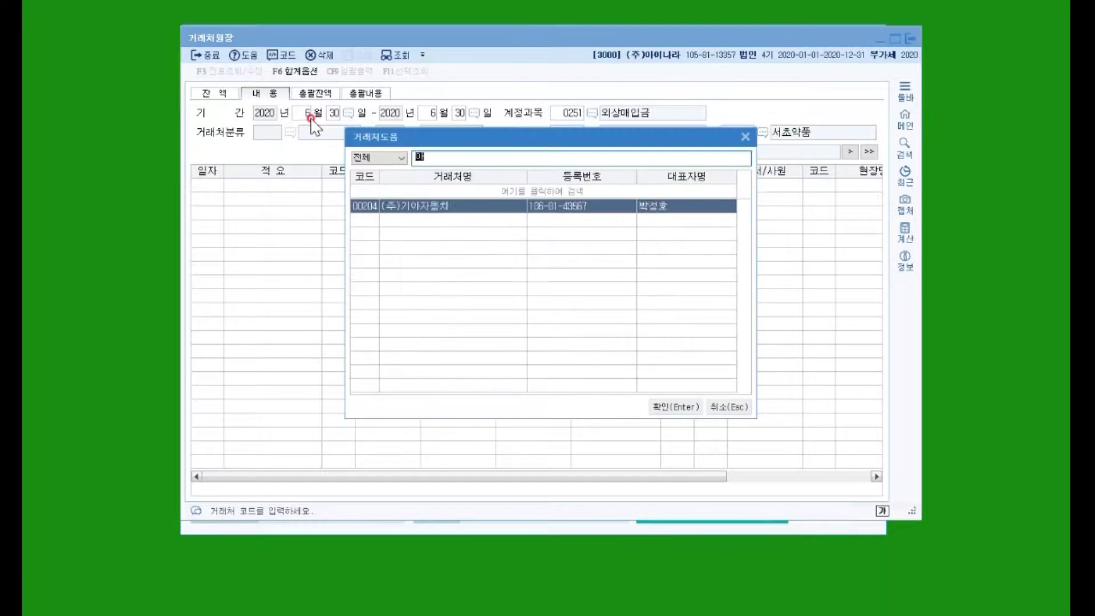
key(Return)
text(00202)
key(Return)
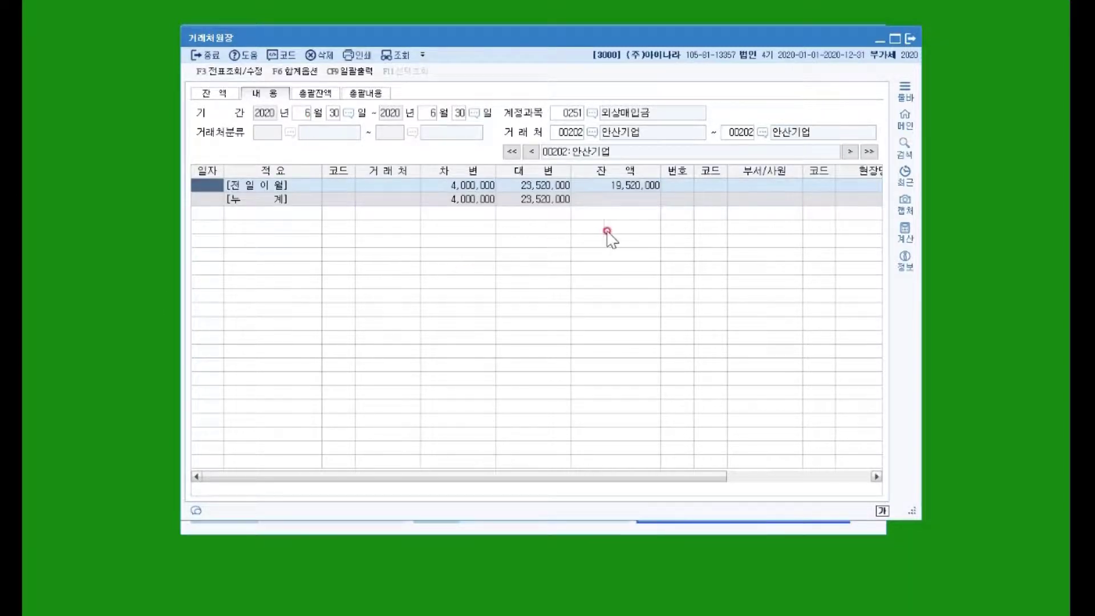
click(608, 184)
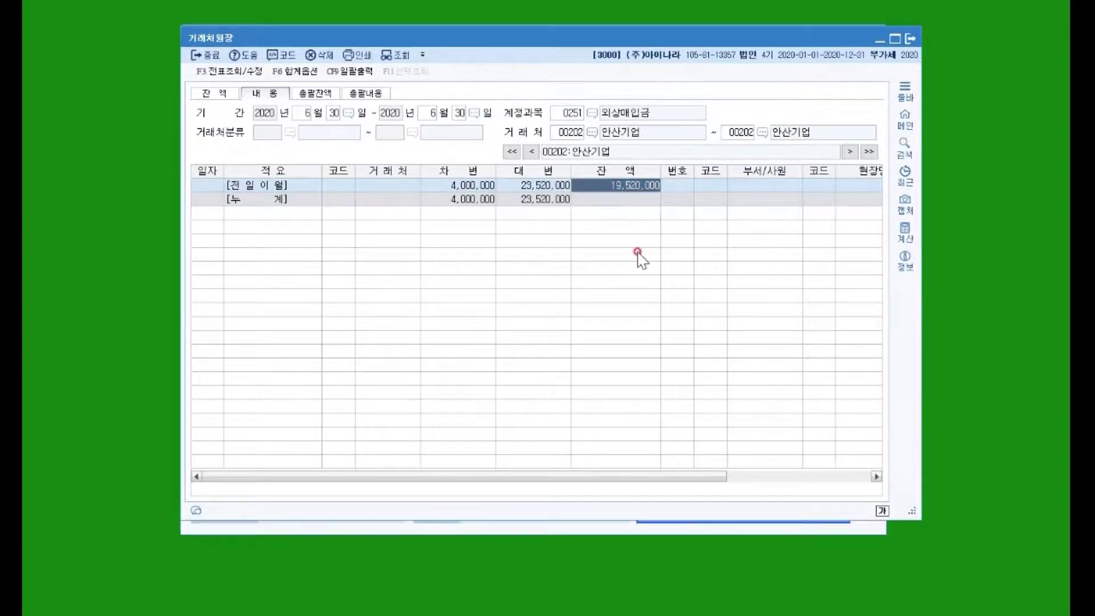
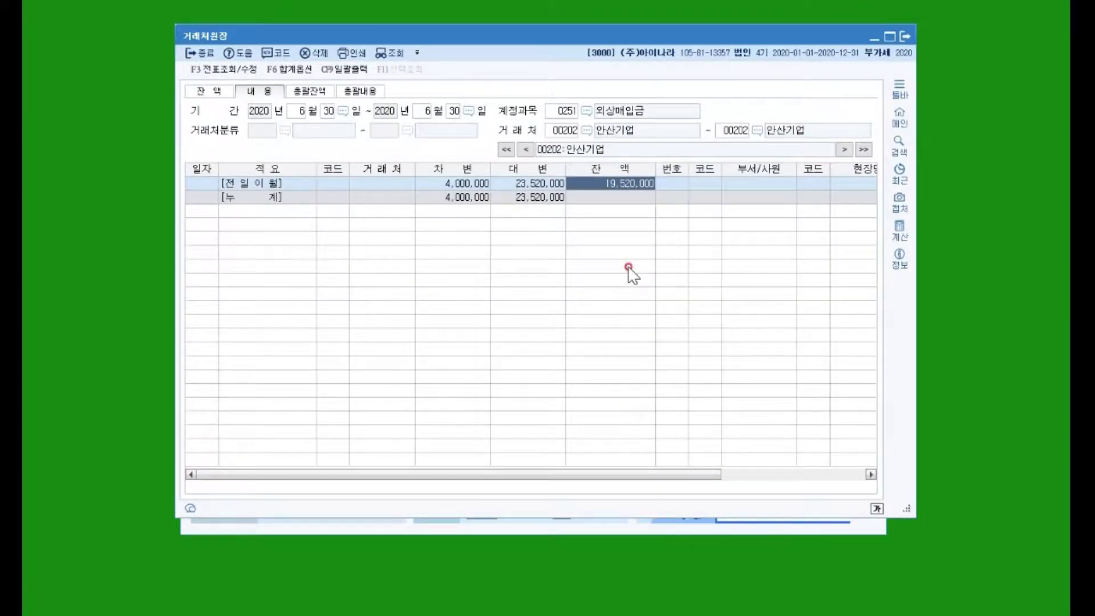
Close the customer ledger and switch to the value-added tax (부가가치) section.
click(198, 53)
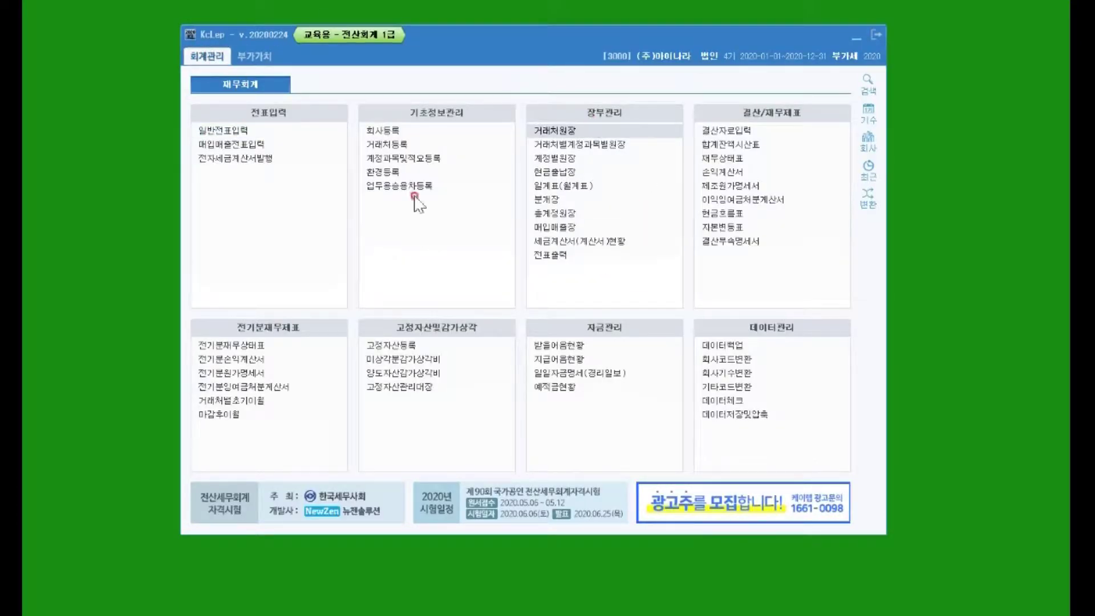
click(276, 77)
click(254, 56)
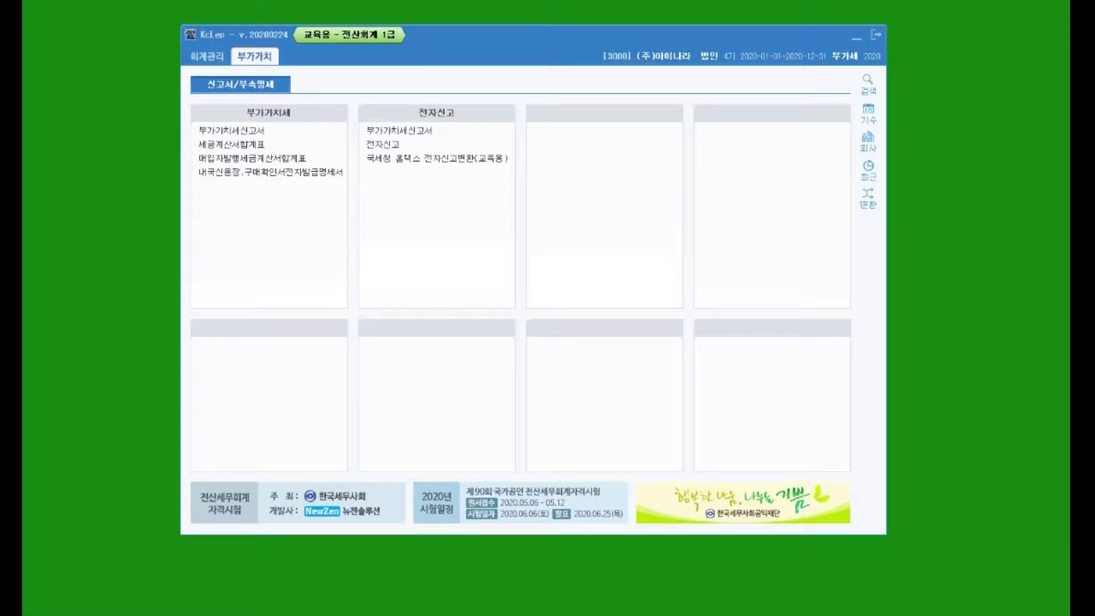
Open the tax invoice summary (세금계산서합계표) from the value-added tax forms.
click(230, 123)
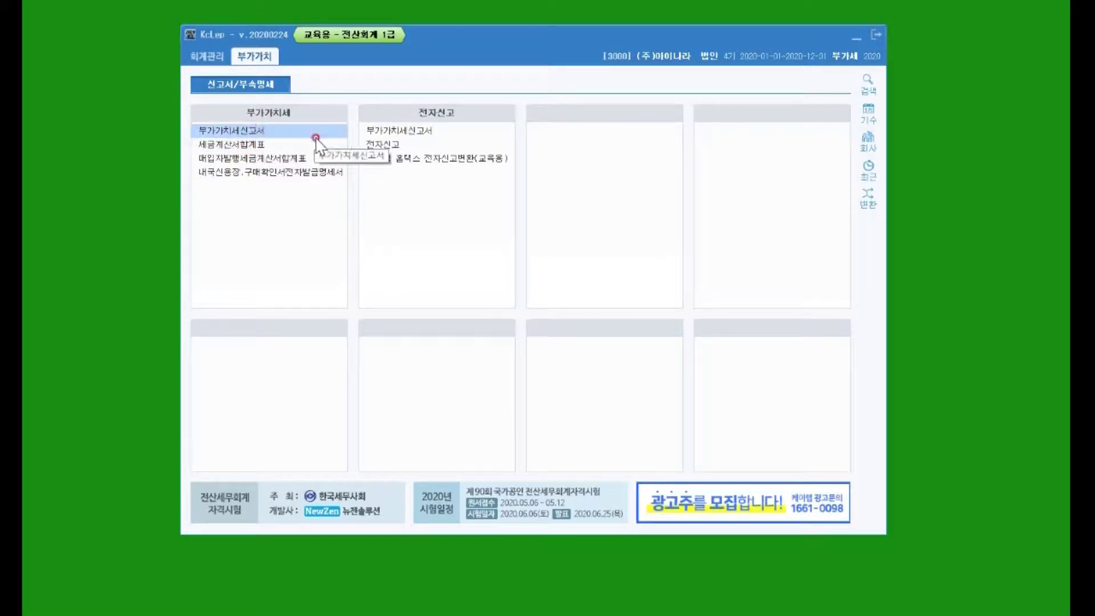
click(228, 145)
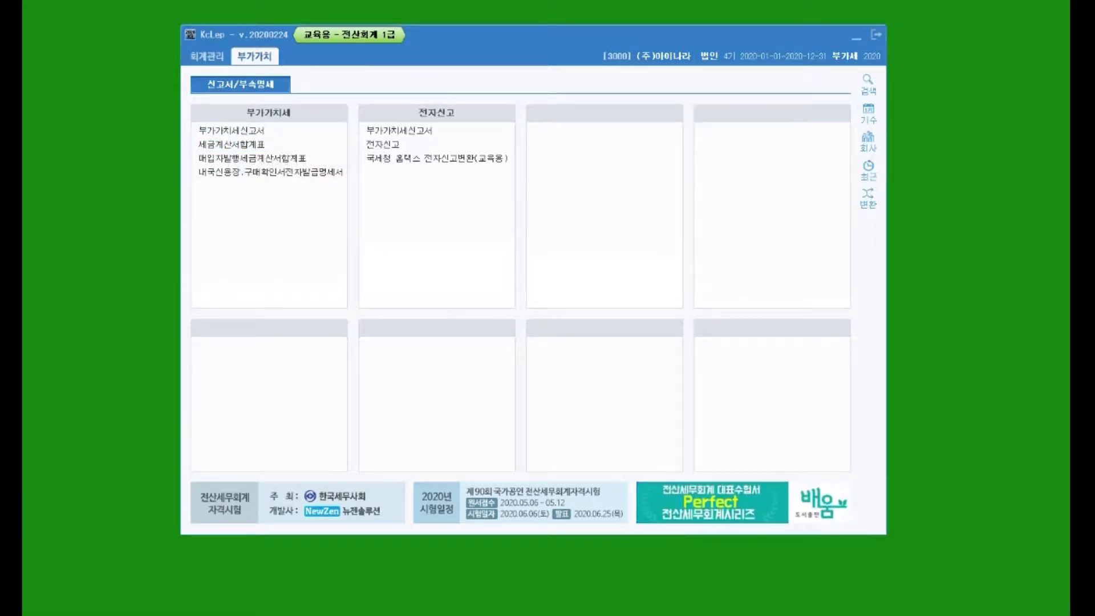
click(241, 145)
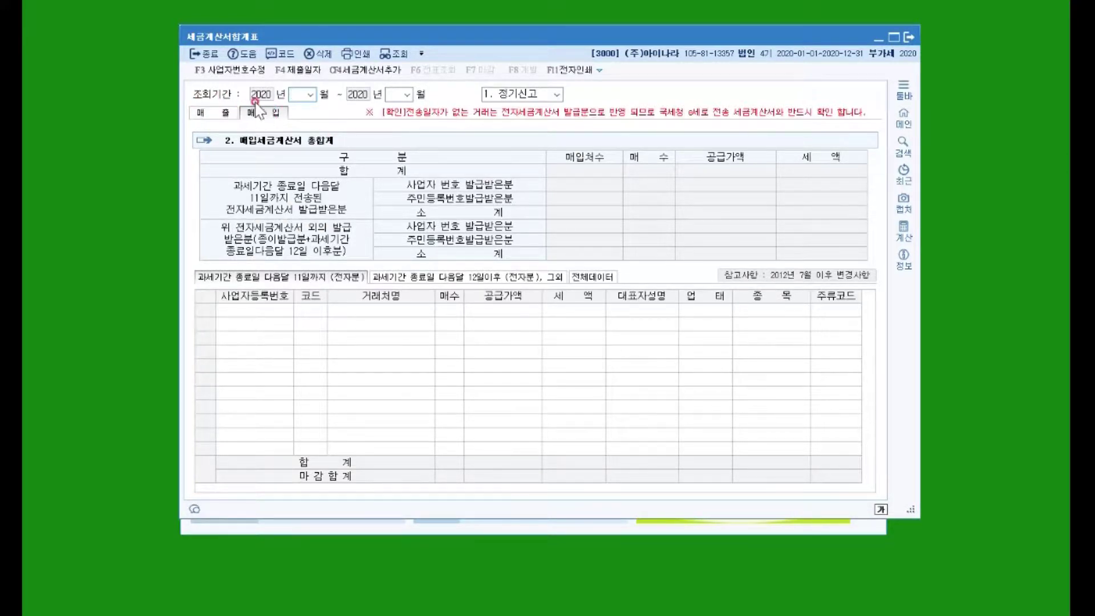
Query the sales (매출) tax invoice summary for January to March 2020.
click(220, 114)
click(223, 139)
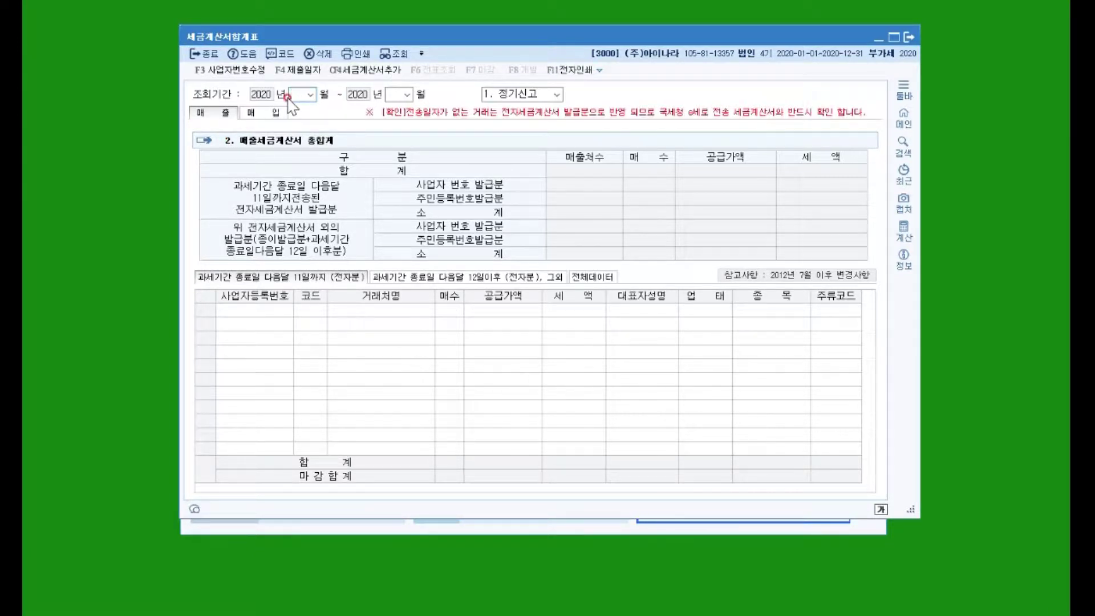
key(Return)
key(Return)
key(Return)
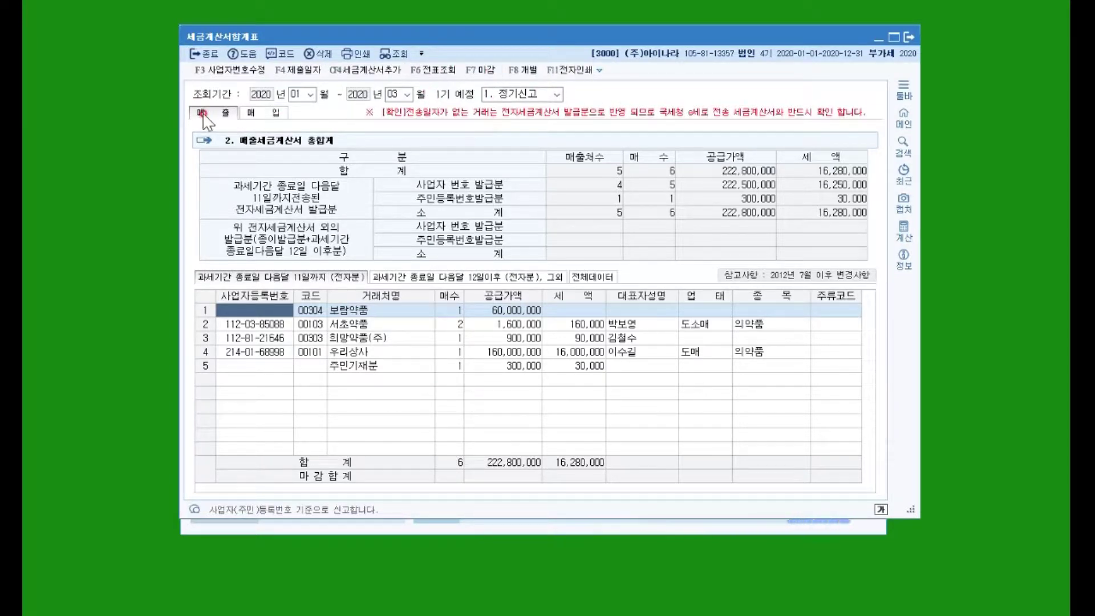
click(407, 54)
click(402, 201)
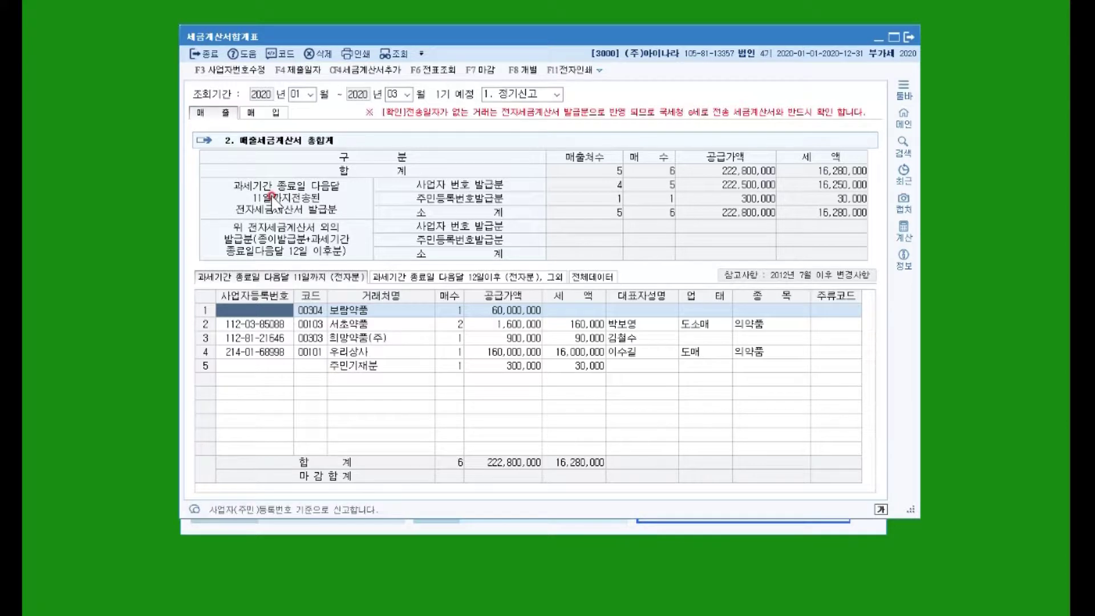
Review the purchase (매입) tax invoice summary for the same period, compare it with the sales side, and close the form.
click(262, 113)
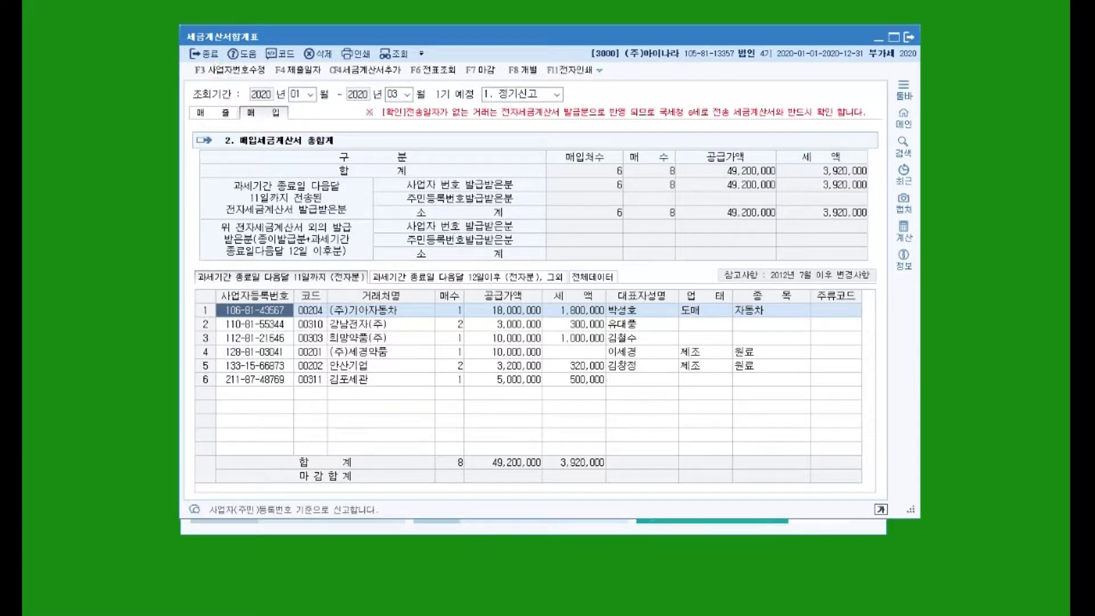
click(488, 139)
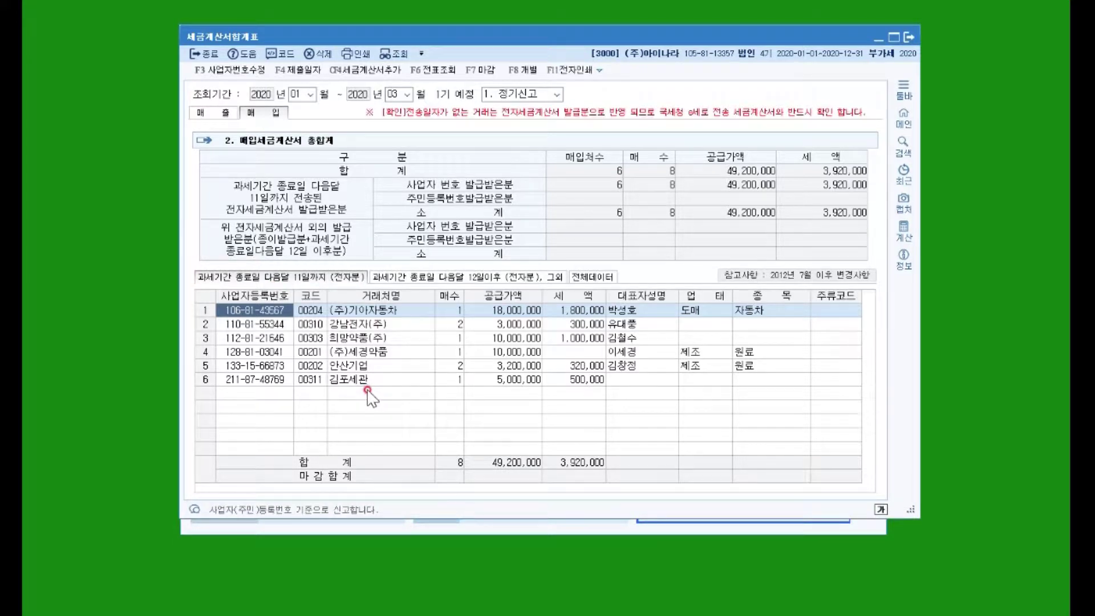
click(220, 113)
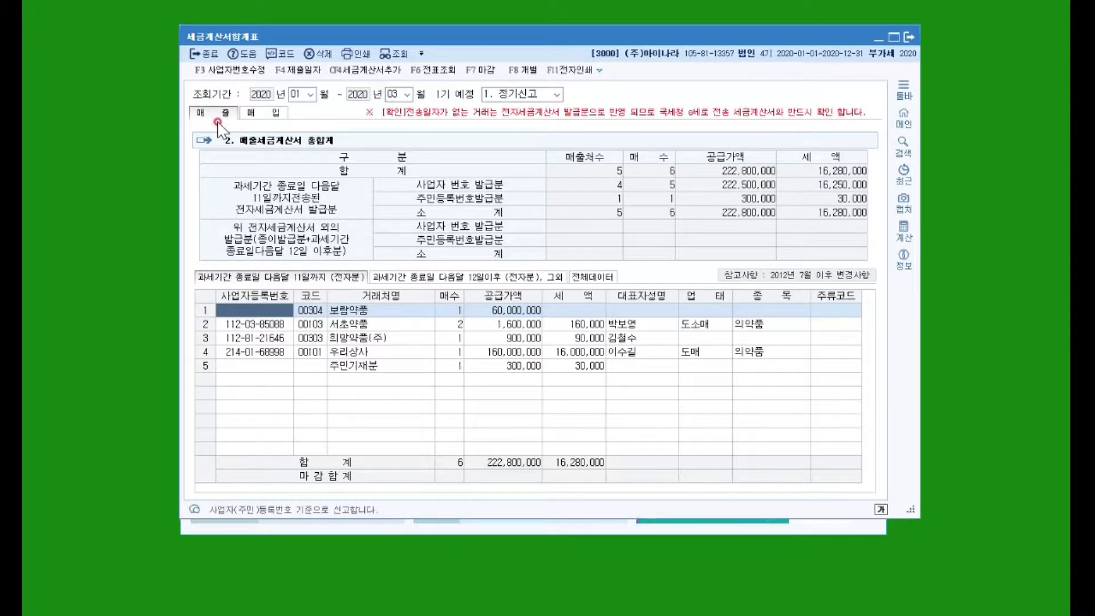
click(263, 112)
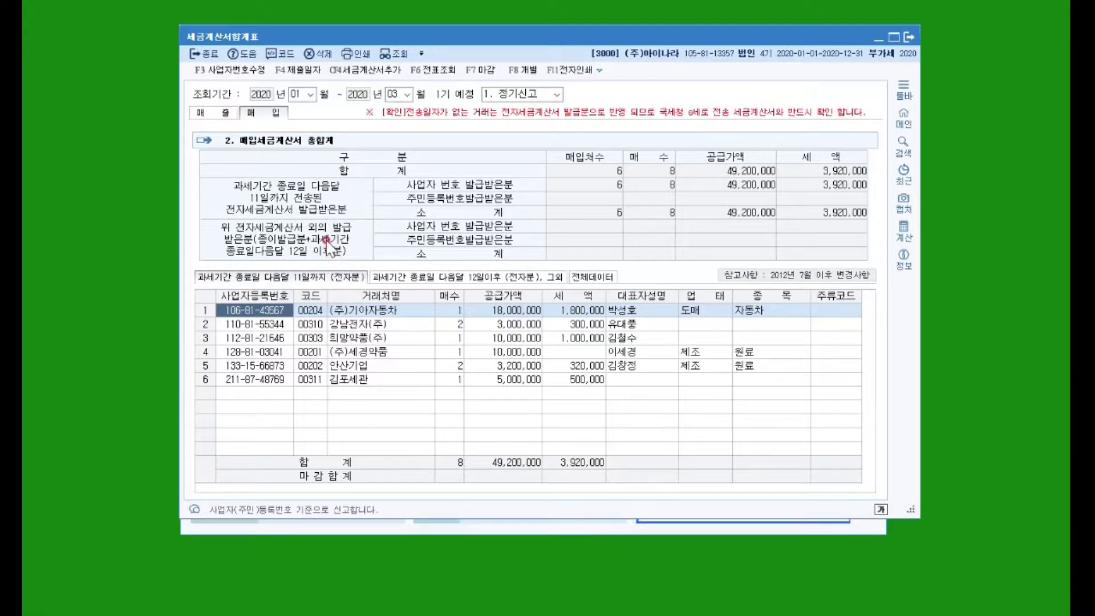
click(203, 54)
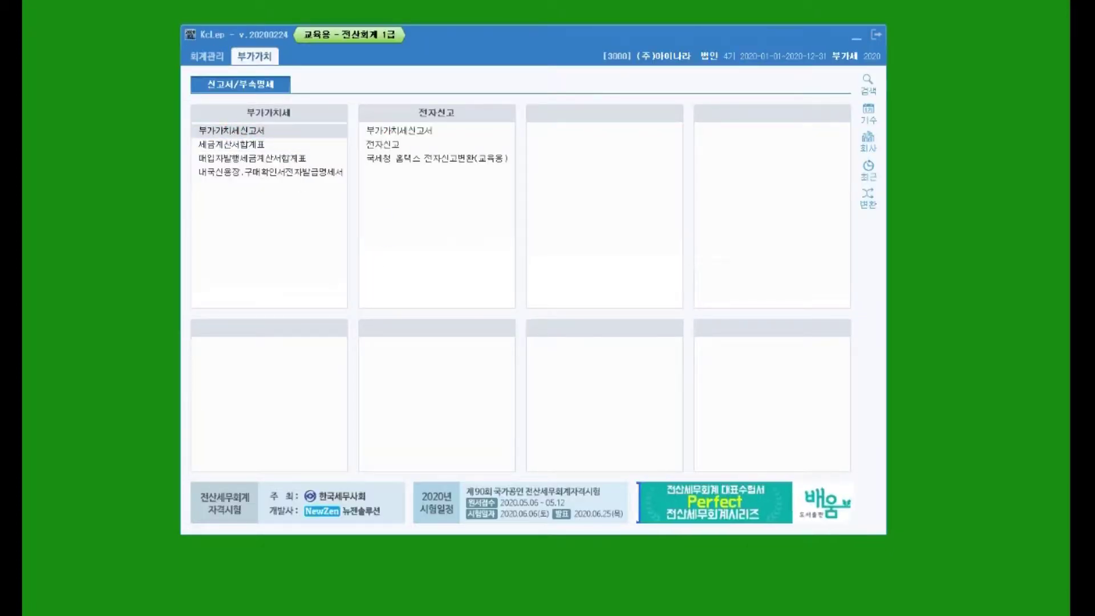
Open the VAT return (부가가치세신고서) and query January 1 to March 31, 2020, loading the previously saved data.
key(Return)
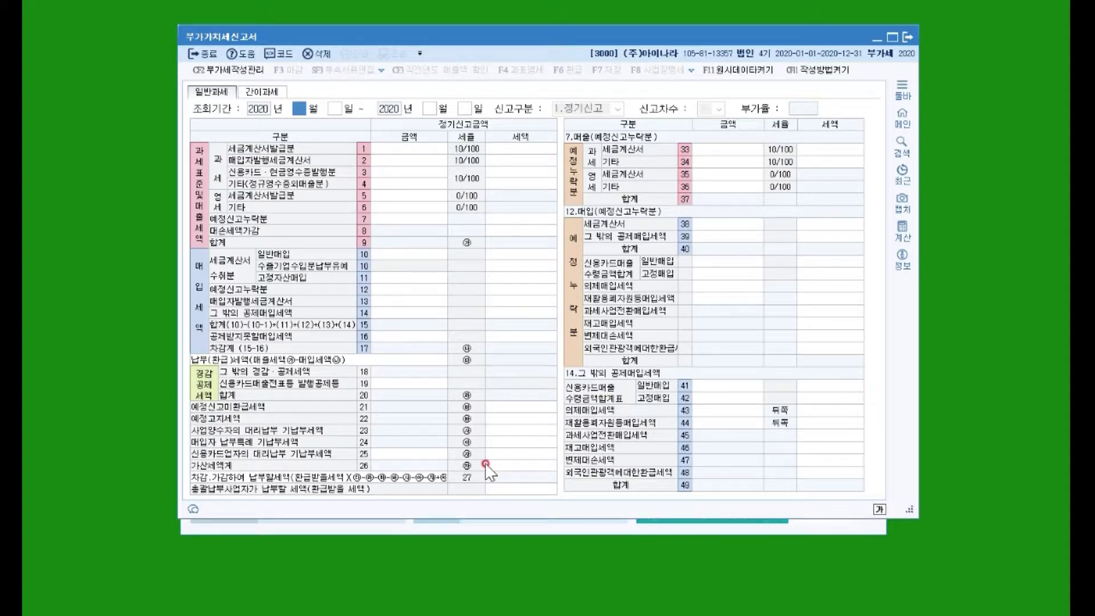
text(1)
key(Return)
text(3)
key(Return)
key(Return)
key(Return)
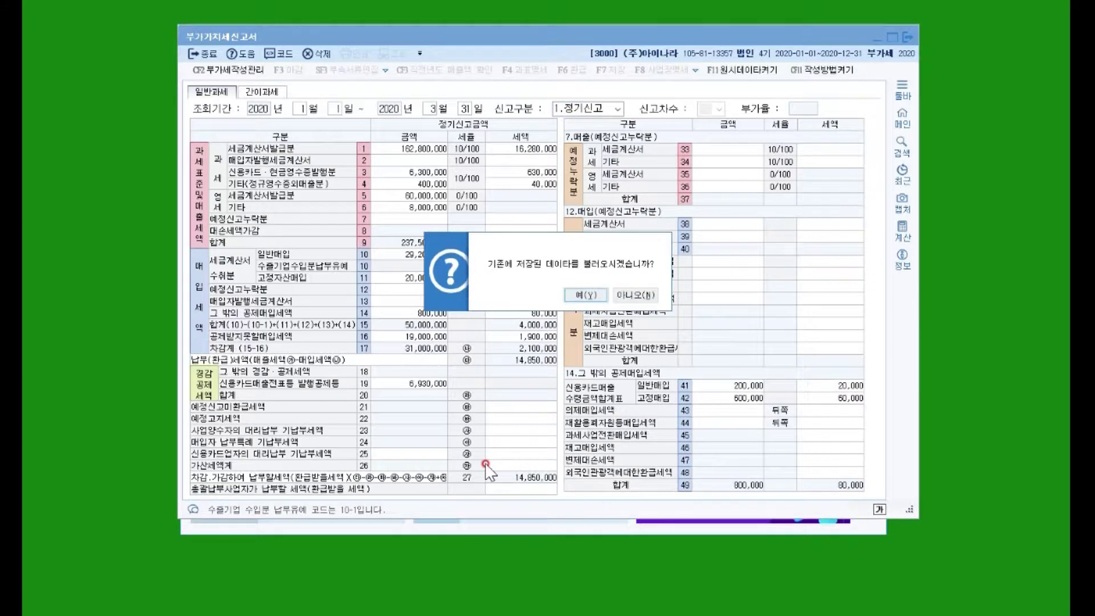
key(Return)
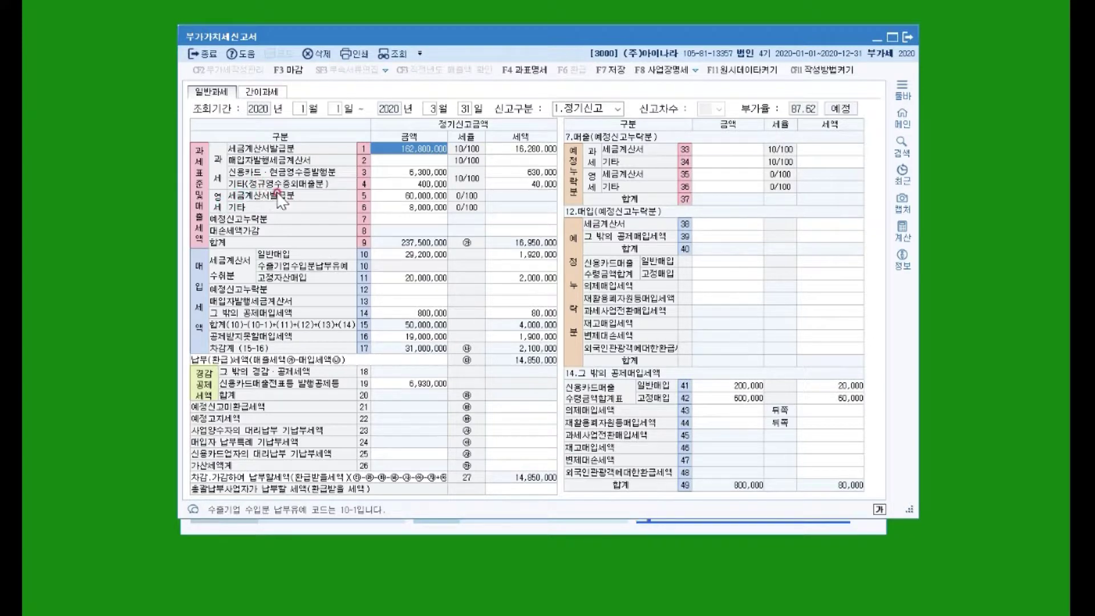
Check the zero-rated tax invoice sales and the breakdown of non-deductible input tax (공제받지못할매입세액) in the VAT return.
click(394, 195)
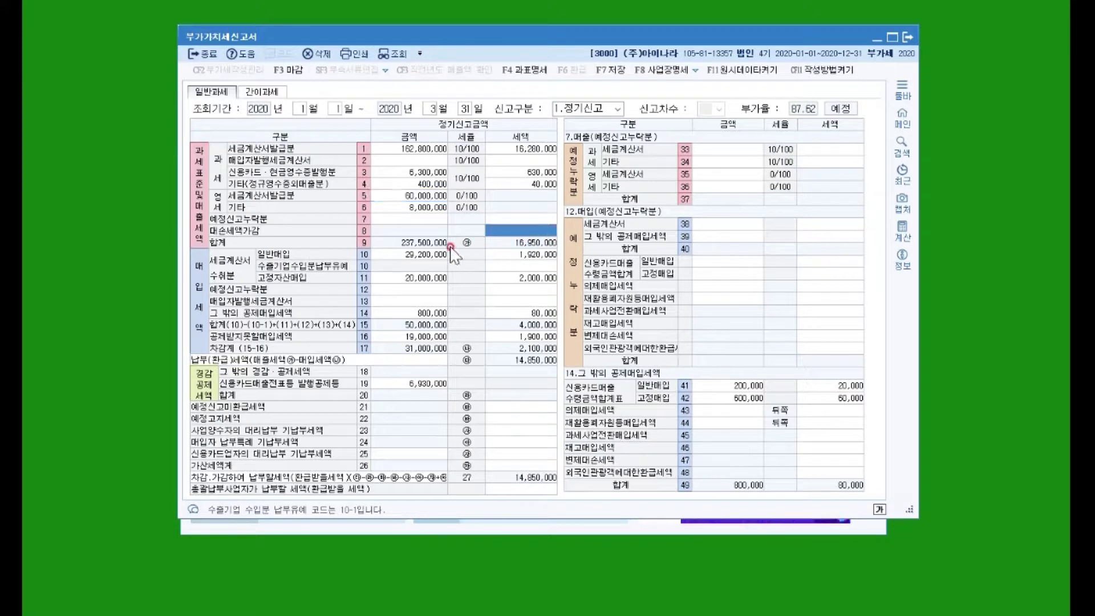
click(424, 253)
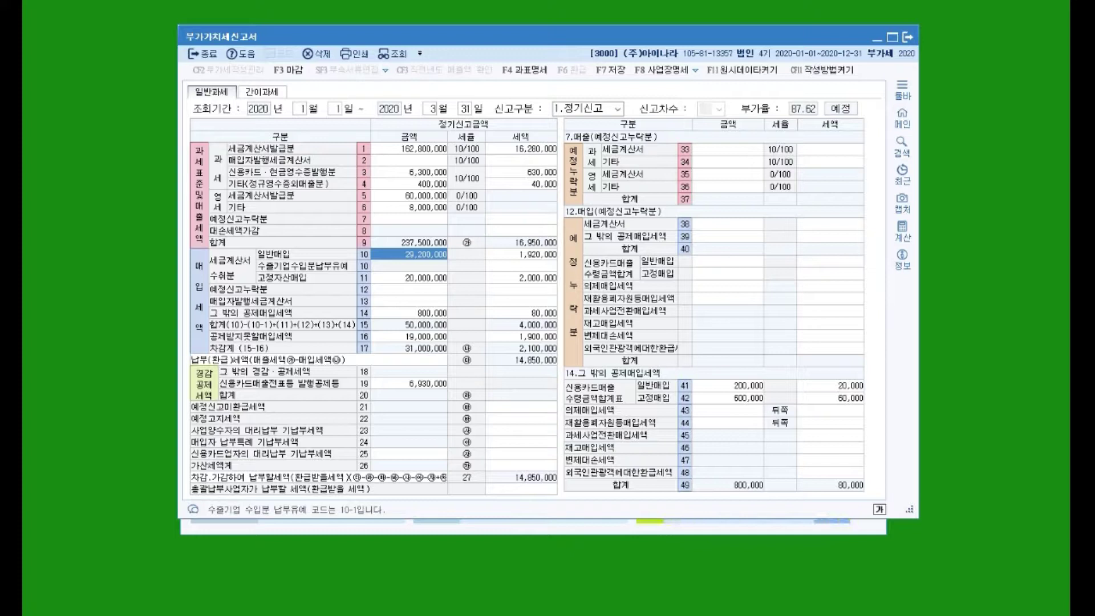
click(411, 337)
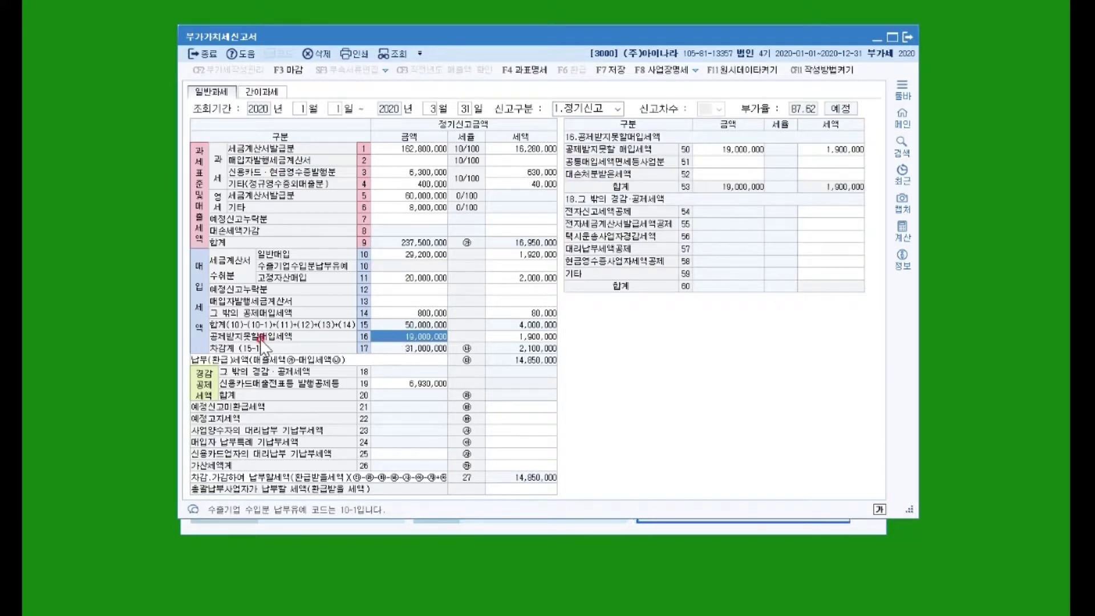
click(852, 156)
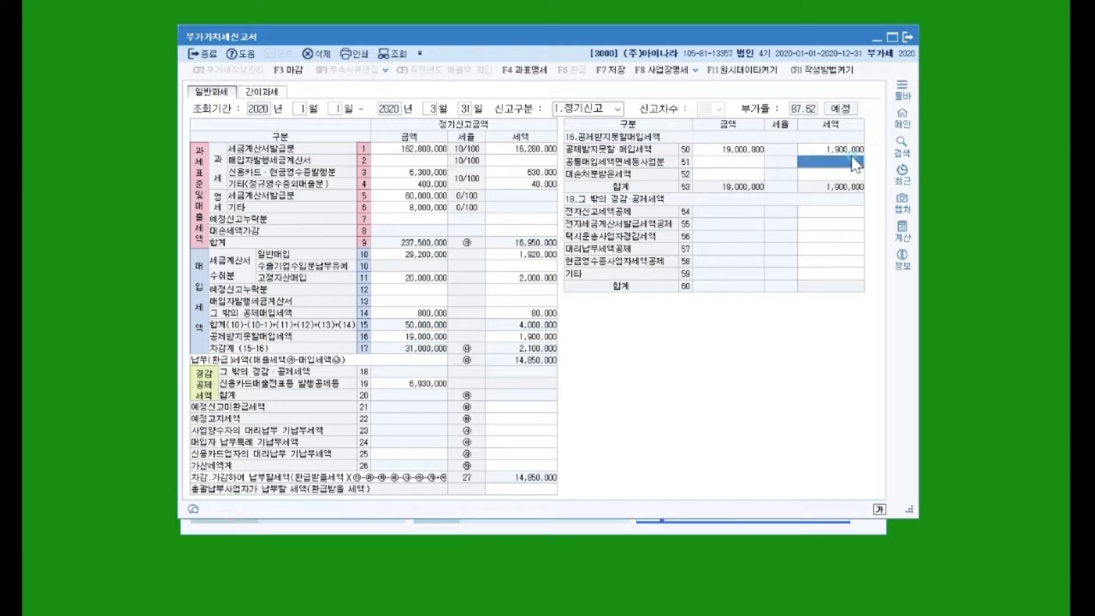
click(783, 188)
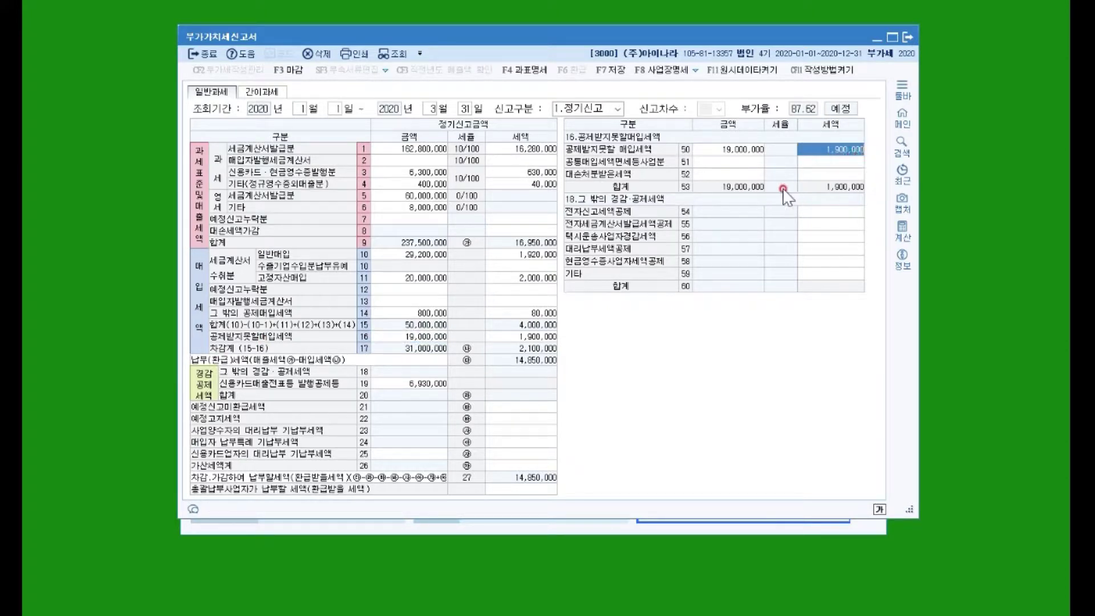
click(830, 150)
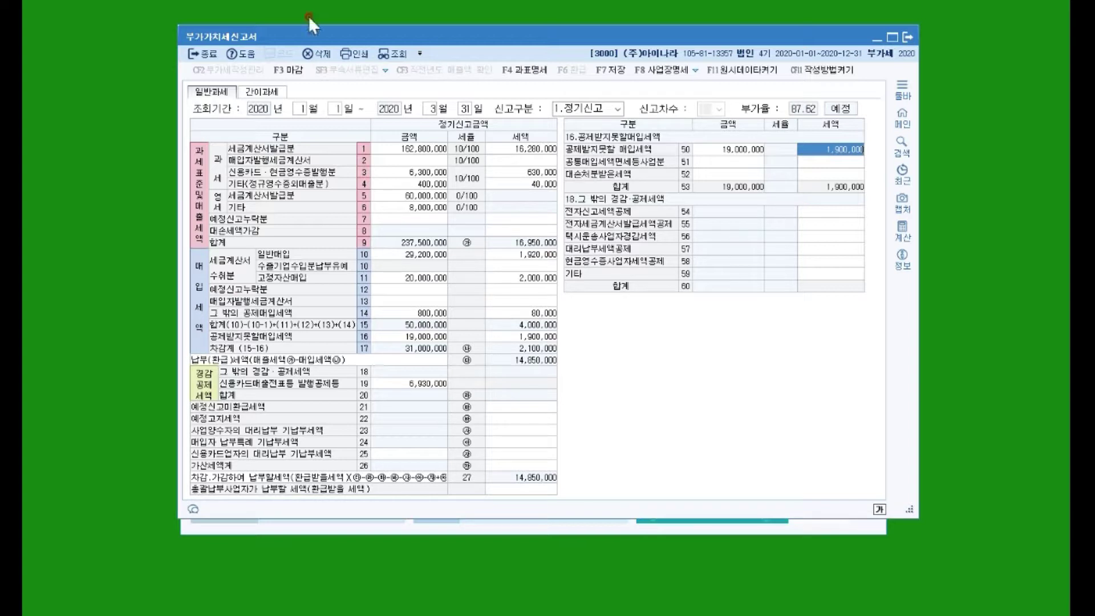
Check the fixed asset purchases under tax invoices (고정자산매입) and under credit card receipts in the 그 밖의 공제매입세액 breakdown.
click(411, 279)
click(409, 278)
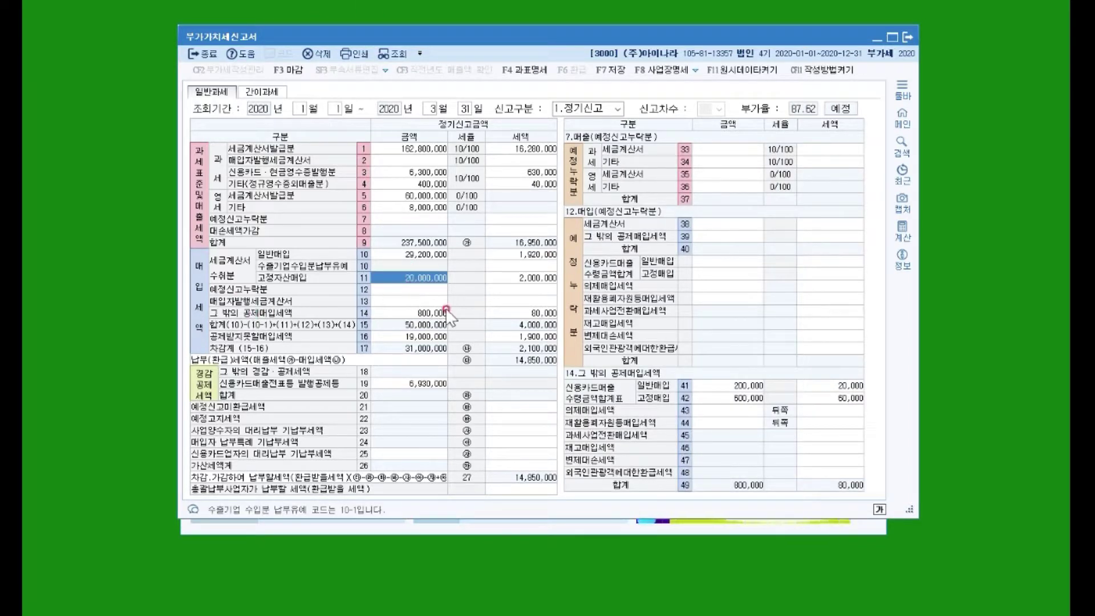
click(426, 314)
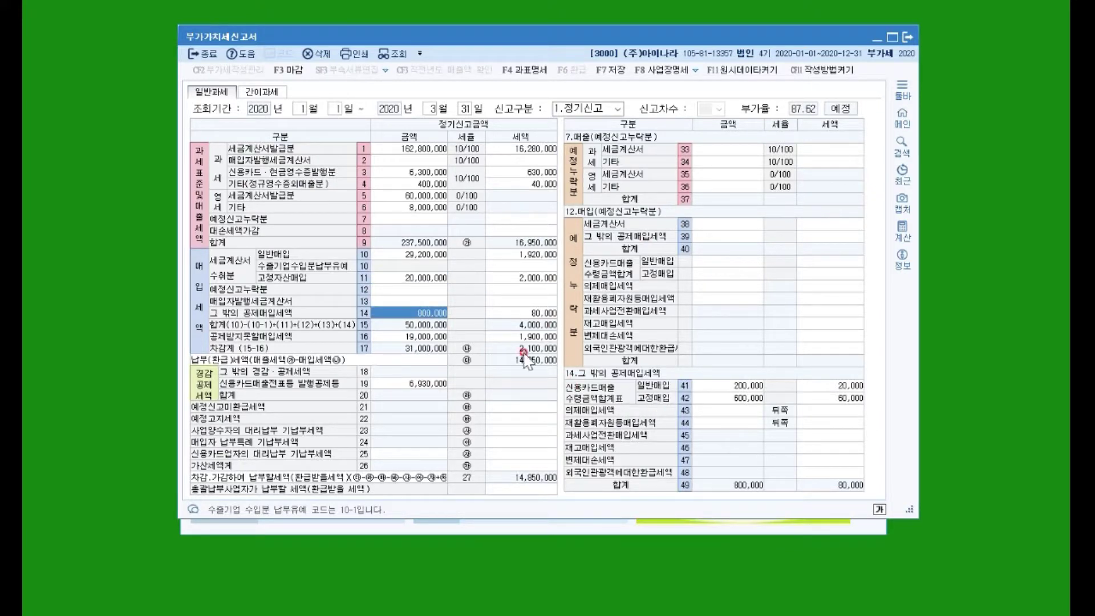
click(727, 398)
click(421, 255)
click(800, 411)
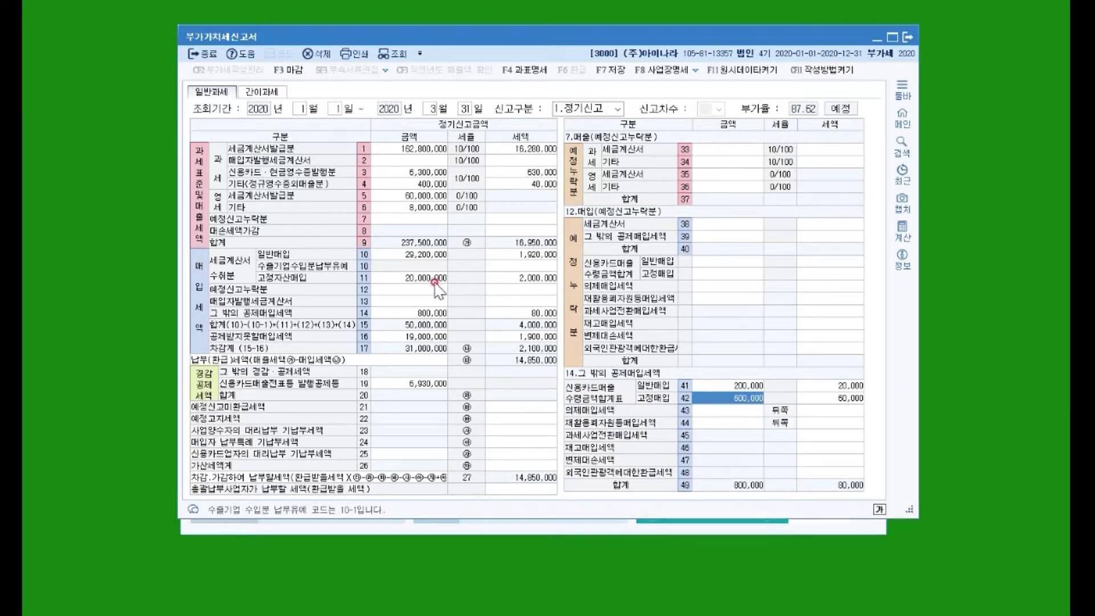
click(408, 278)
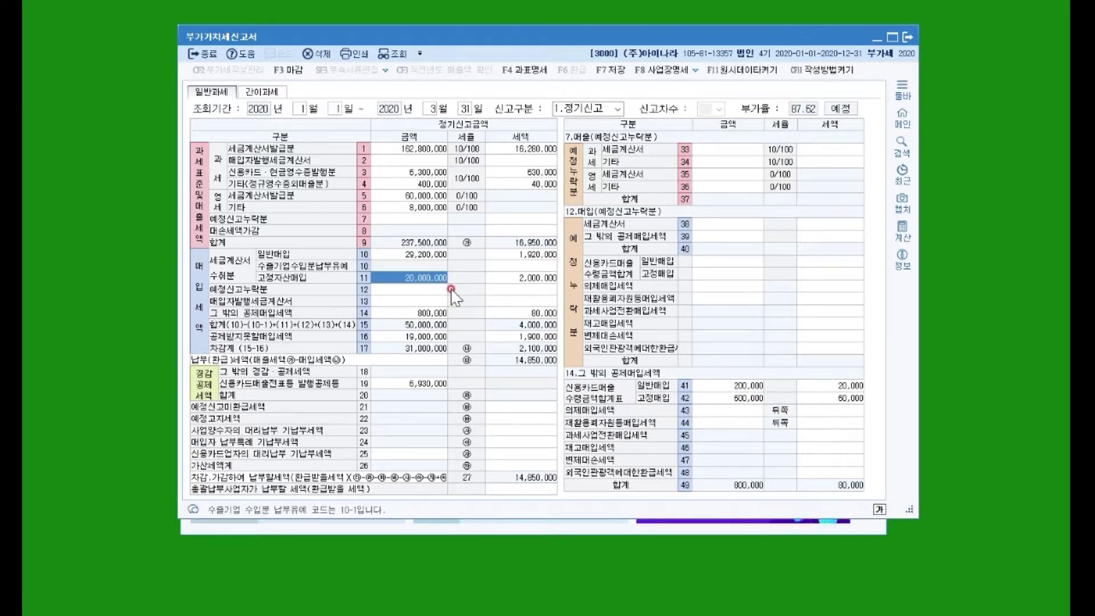